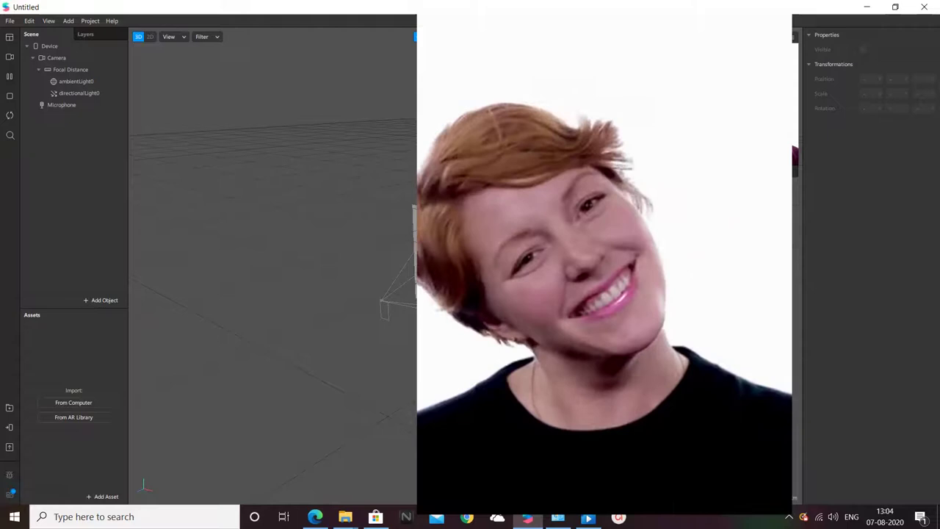
left_click(789, 517)
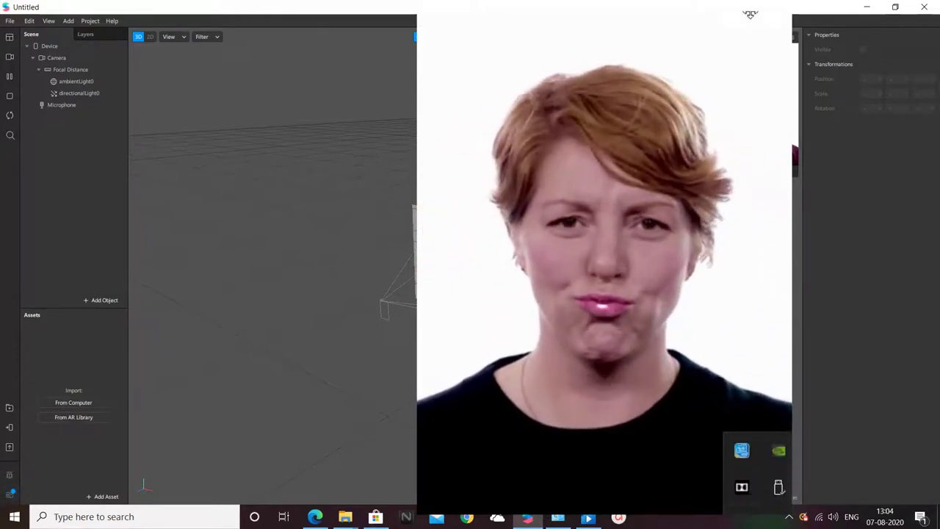
left_click(450, 89)
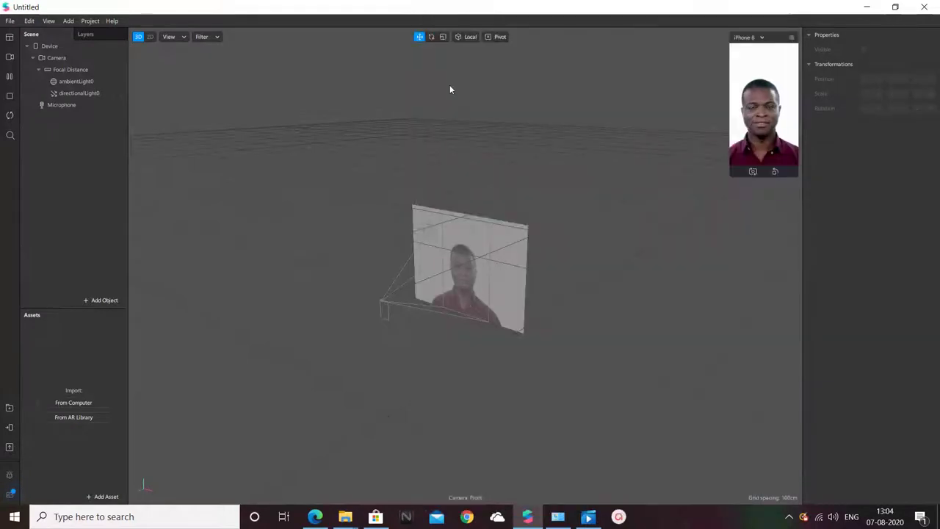
Add a face mesh under the Focal Distance object and assign a new material to it.
left_click(78, 70)
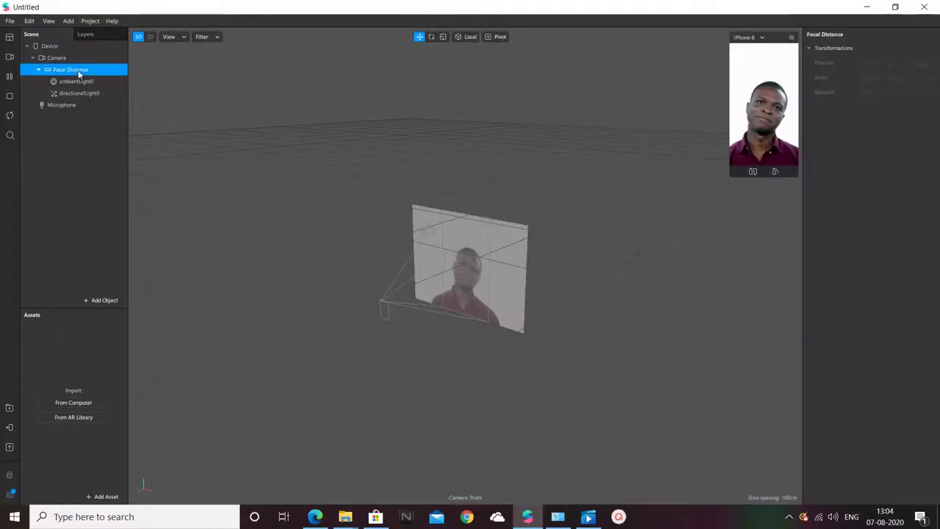
right_click(79, 73)
mouse_move(97, 78)
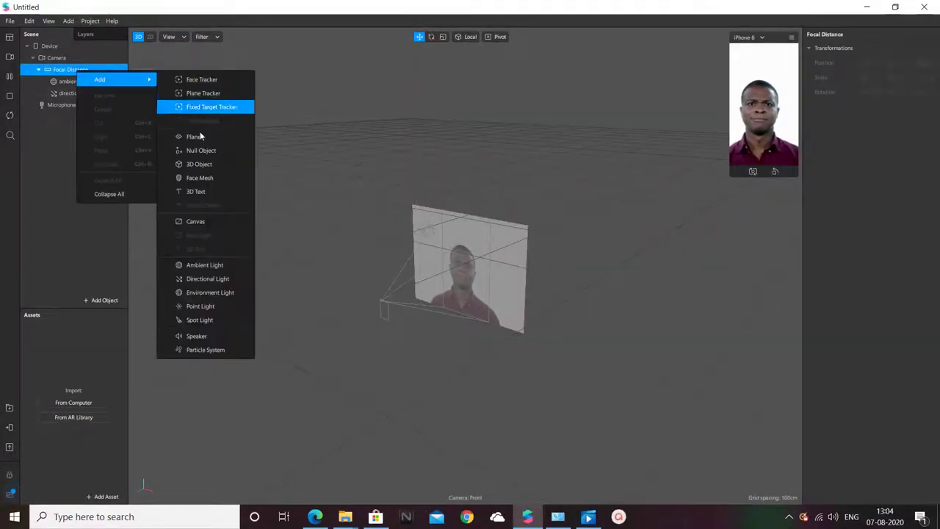
left_click(199, 177)
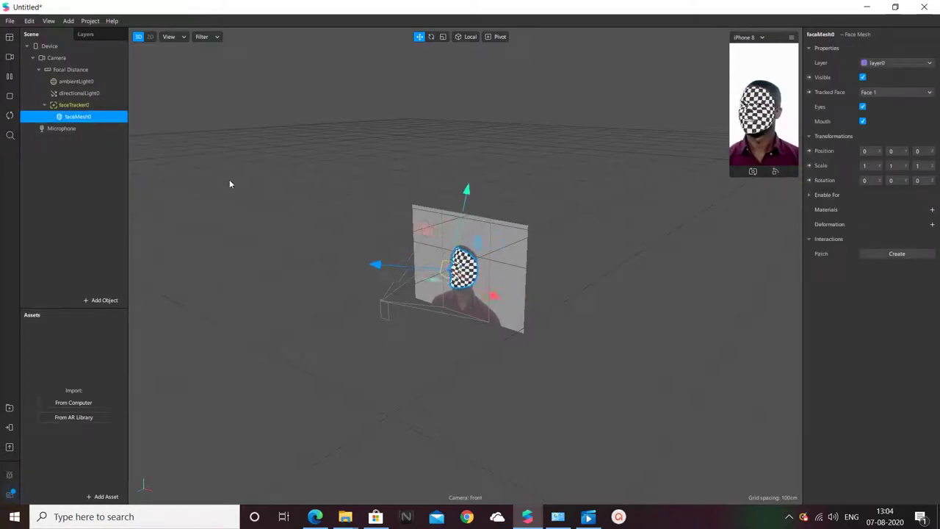
left_click(932, 211)
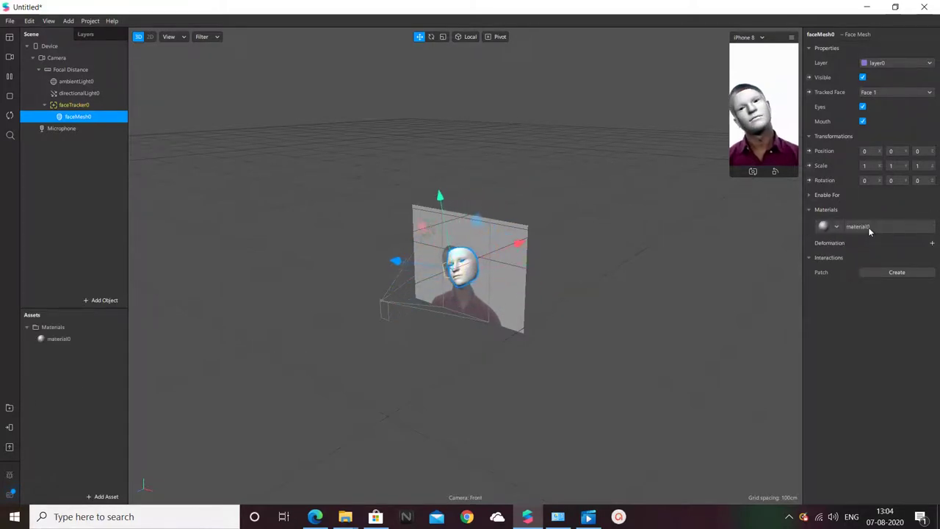
Rename the face mesh's new material as retouching.
left_click(75, 338)
right_click(75, 338)
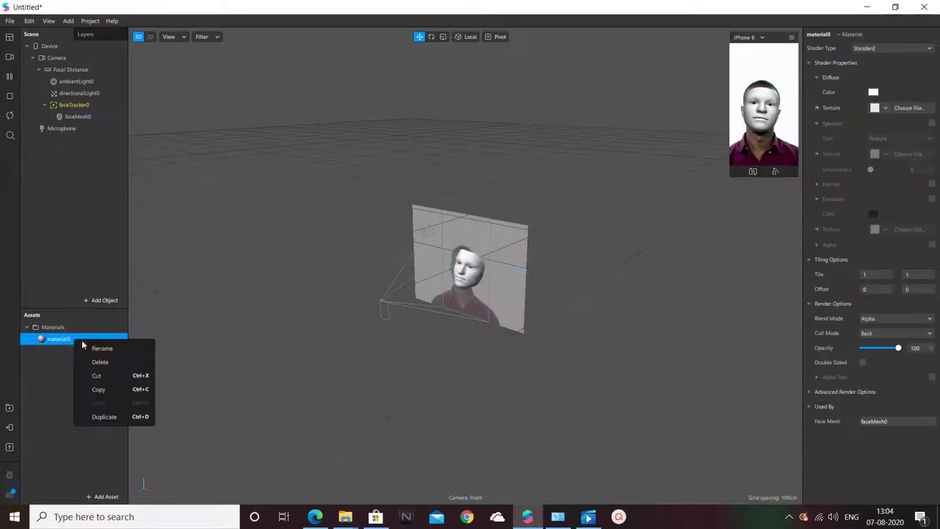
left_click(92, 347)
type("re")
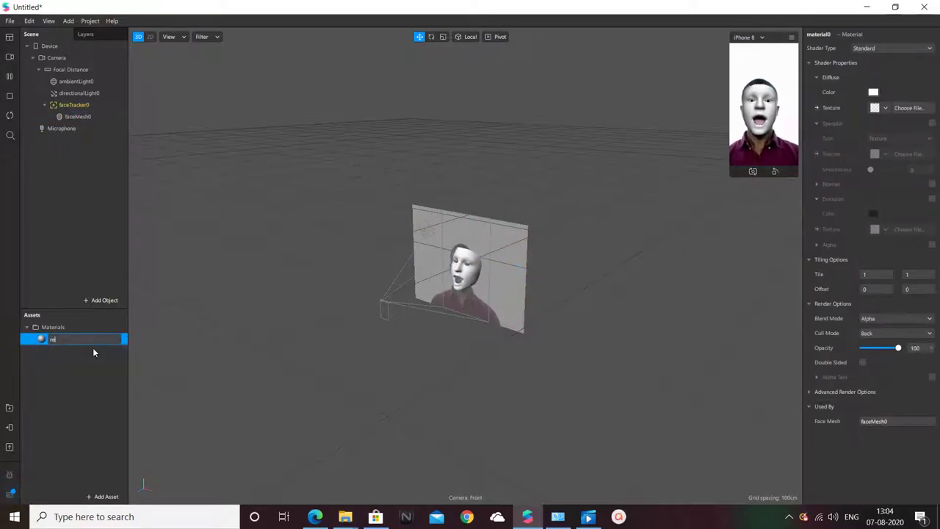
type("touch")
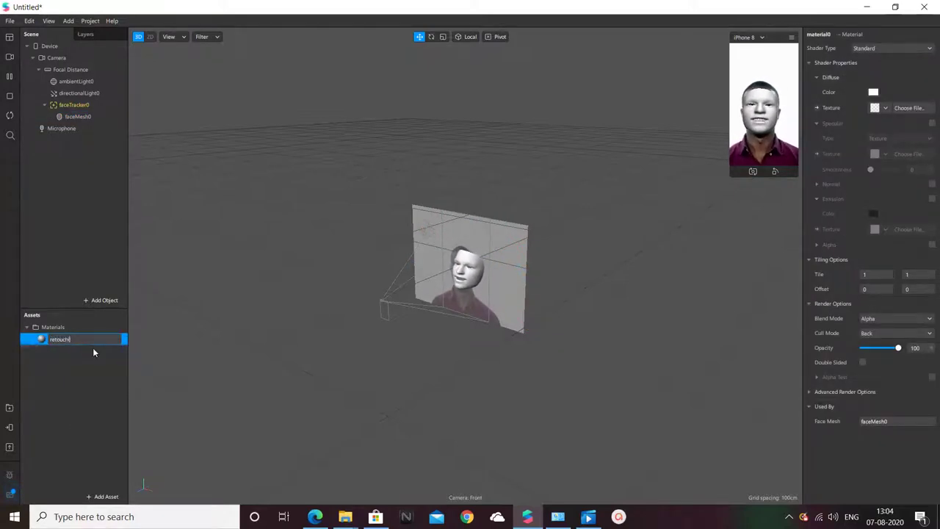
type("ing")
key("Return")
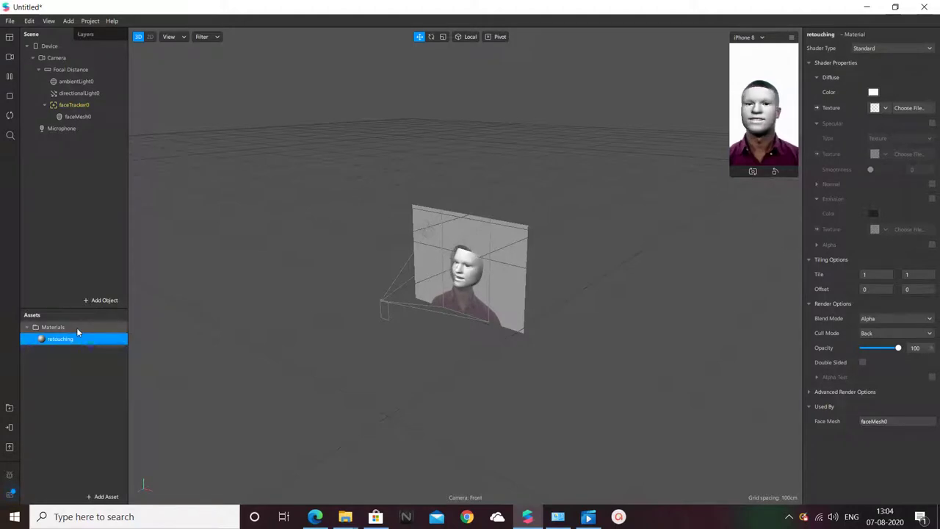
Set the retouching material's shader type to Retouching, with Full Screen off and skin smoothing at 36.
left_click(874, 50)
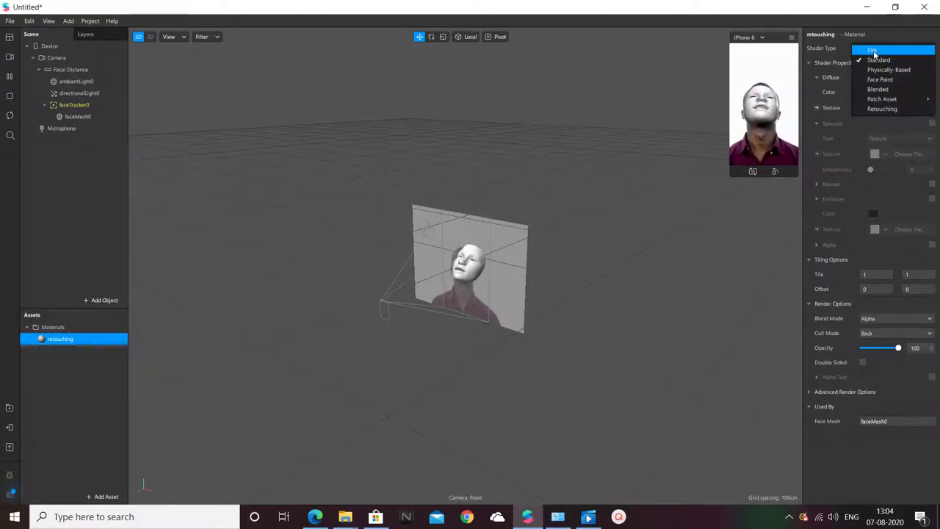
left_click(882, 108)
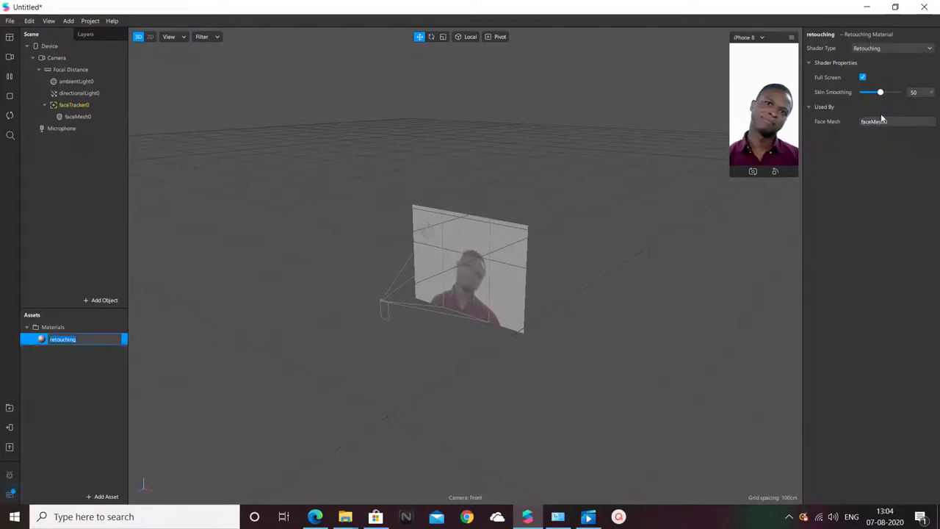
left_click(862, 78)
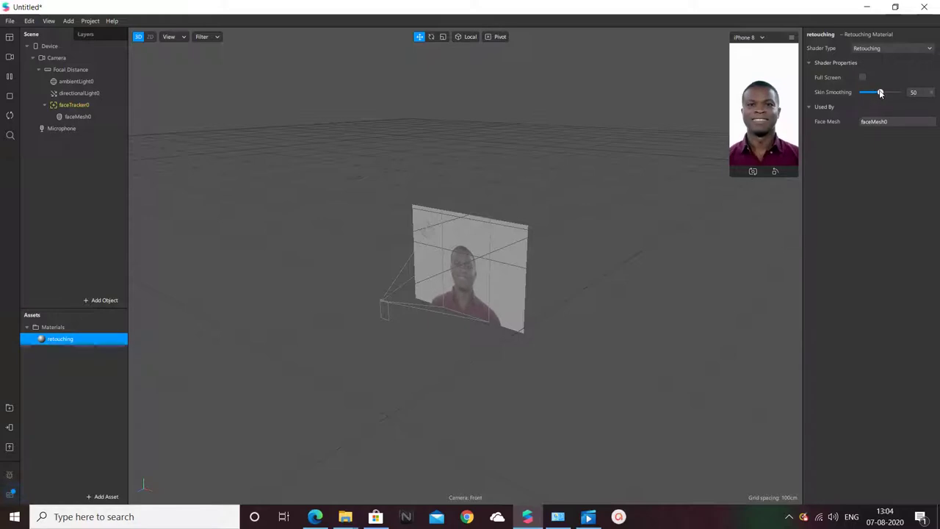
left_click_drag(880, 93, 877, 93)
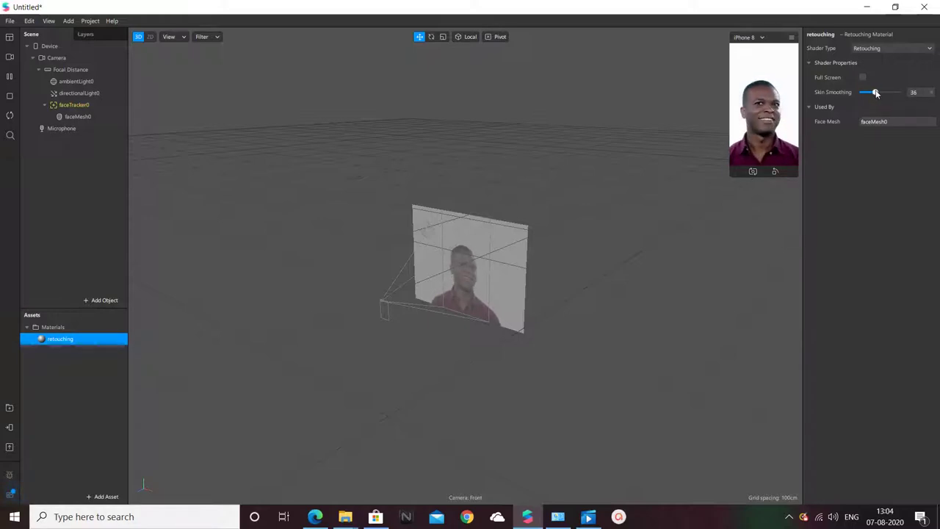
Switch the real-time simulation to the video of the short-haired redhead and enlarge the device preview.
left_click(9, 57)
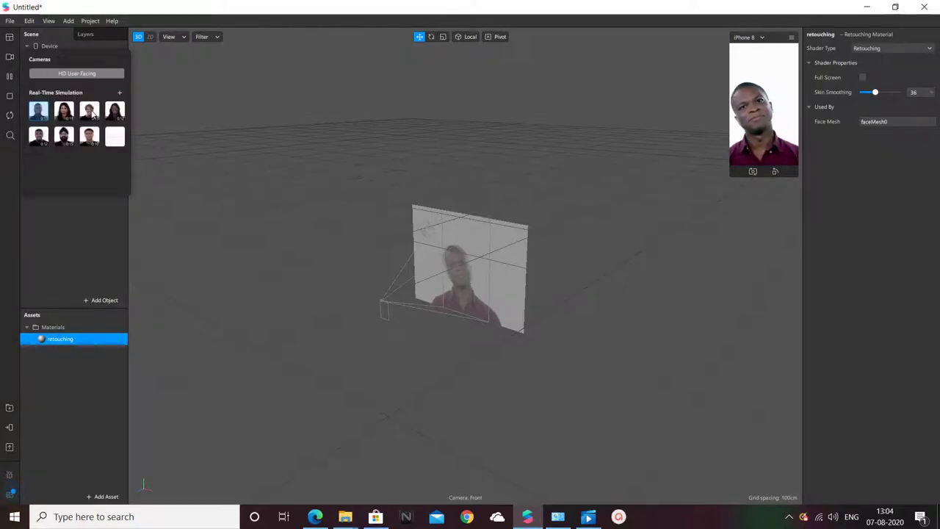
left_click(89, 110)
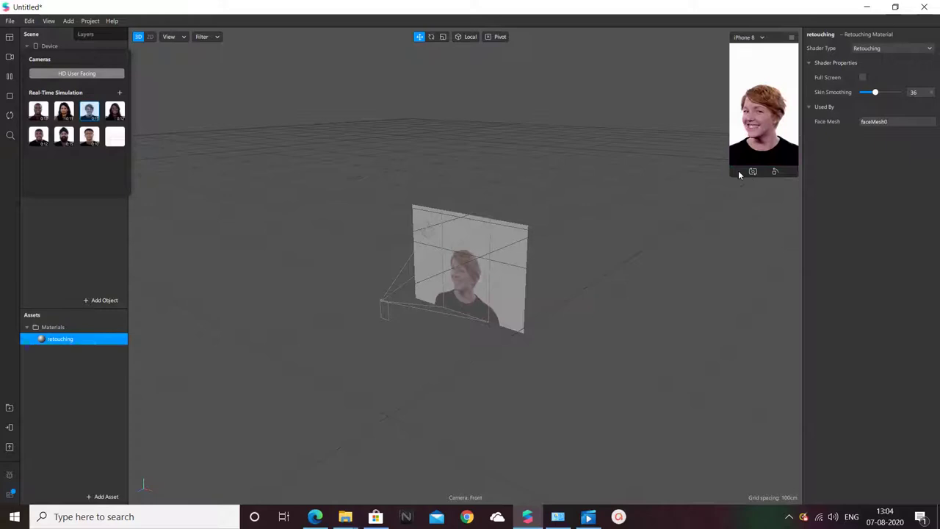
left_click_drag(730, 173, 549, 427)
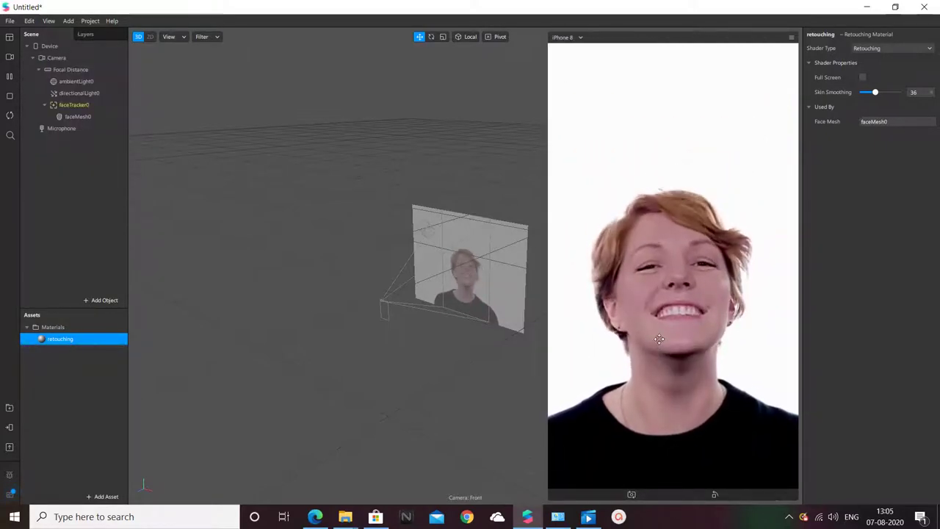
Set the retouching material's skin smoothing to 30.
mouse_move(875, 93)
left_mouse_down()
mouse_move(906, 94)
mouse_move(867, 101)
mouse_move(876, 101)
left_mouse_up()
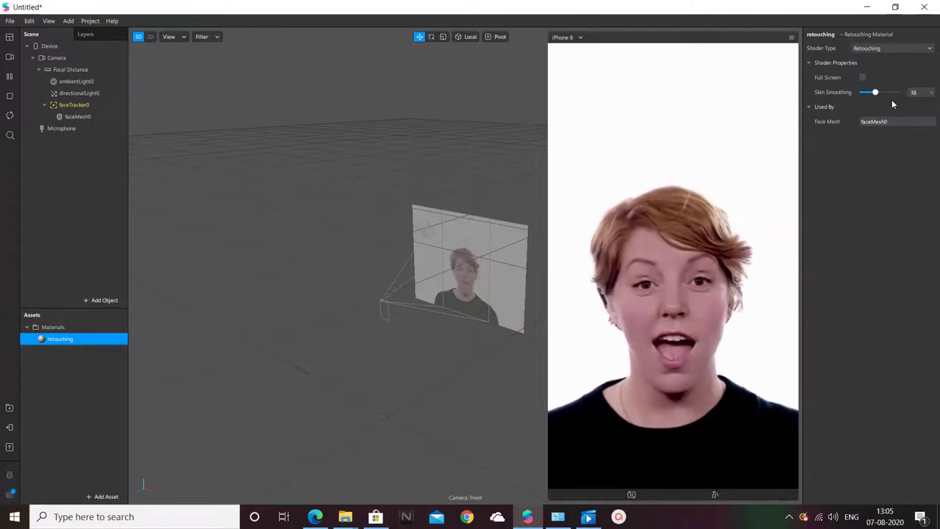
left_click(914, 92)
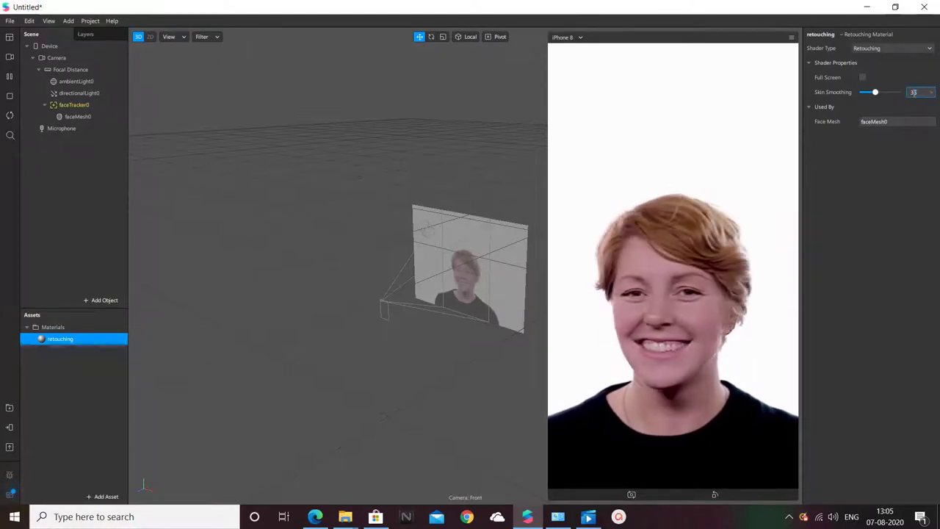
type("30")
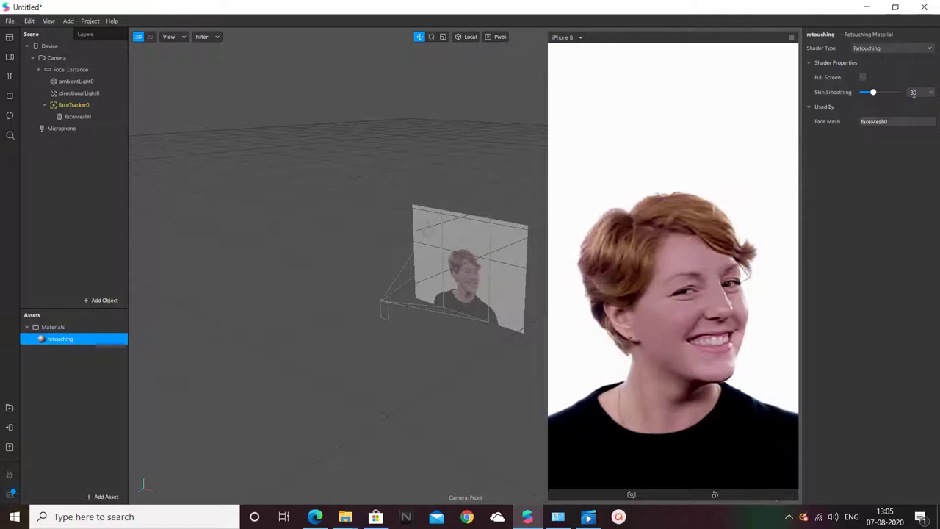
Add a second face mesh under faceTracker0 and assign a newly created material to it.
left_click(76, 104)
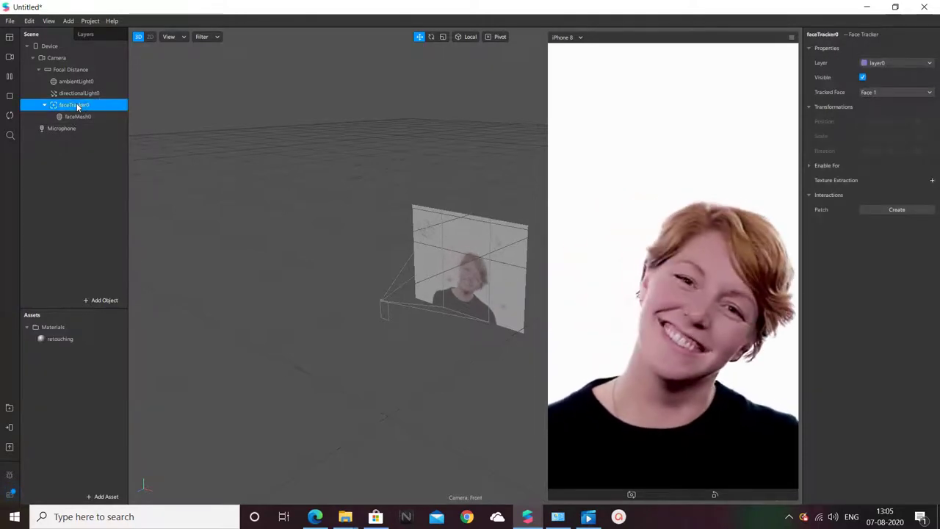
right_click(77, 106)
mouse_move(141, 113)
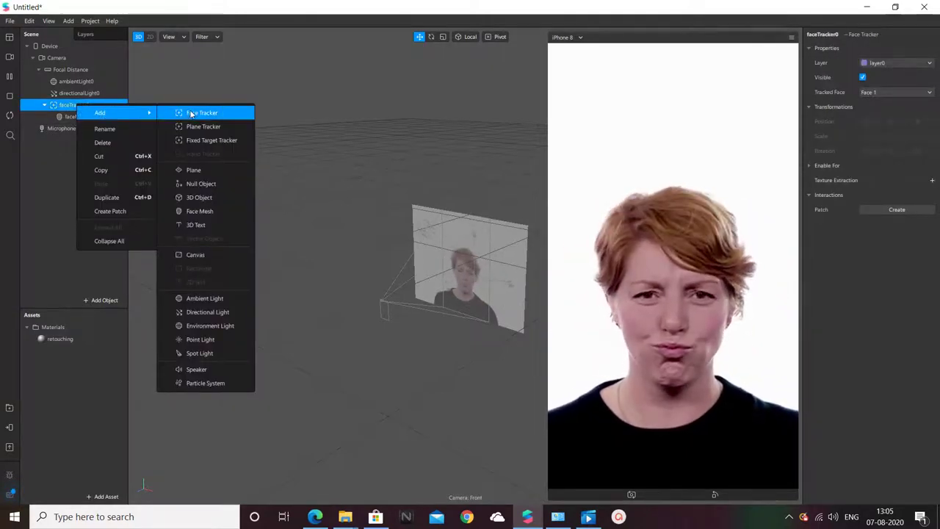
left_click(200, 211)
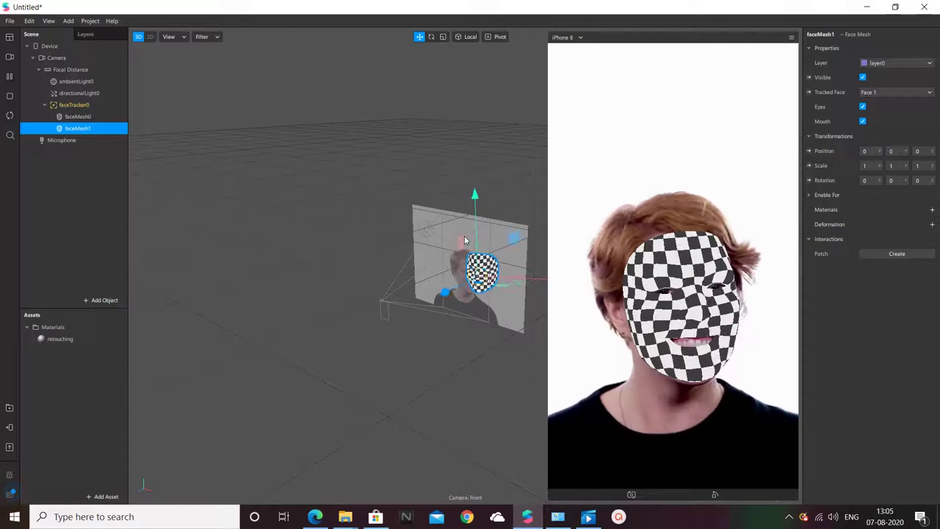
left_click(933, 210)
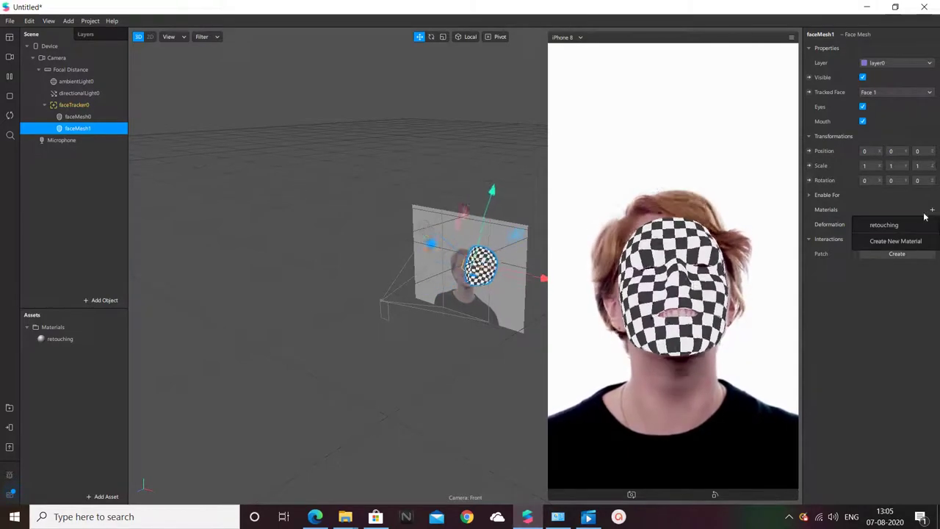
left_click(905, 239)
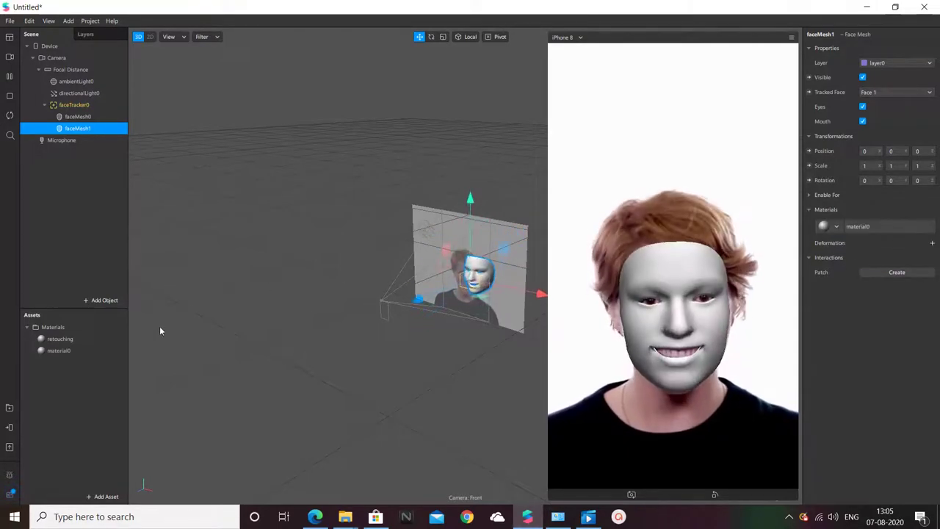
Rename the second face mesh's material as lips_mat.
left_click(67, 351)
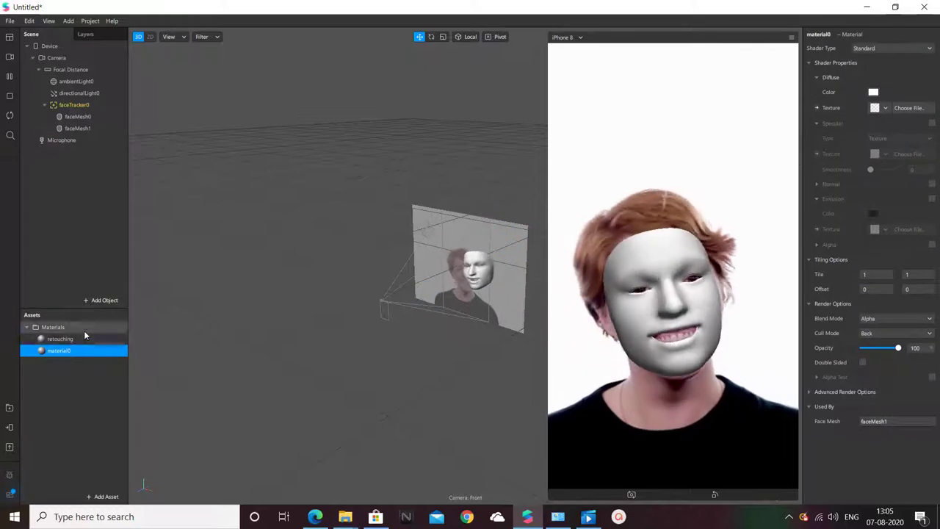
right_click(57, 353)
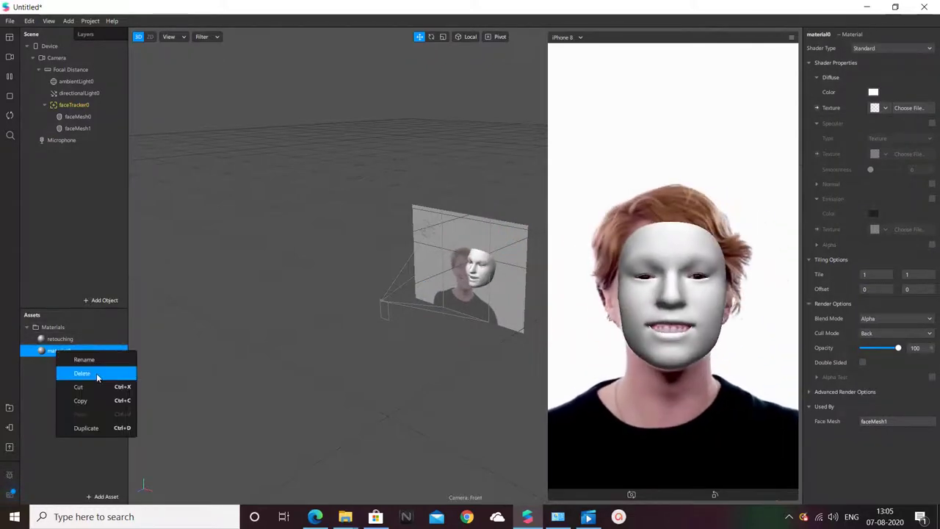
left_click(98, 359)
type("l")
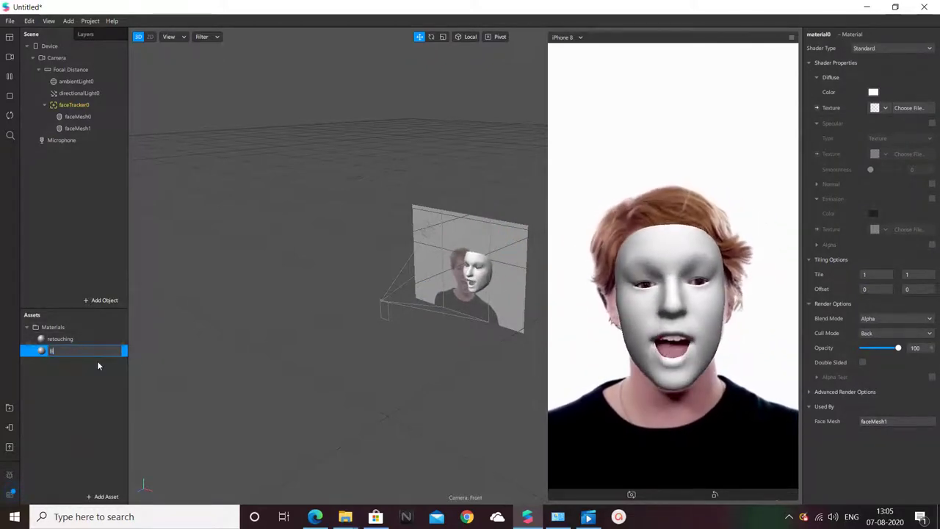
type("ips")
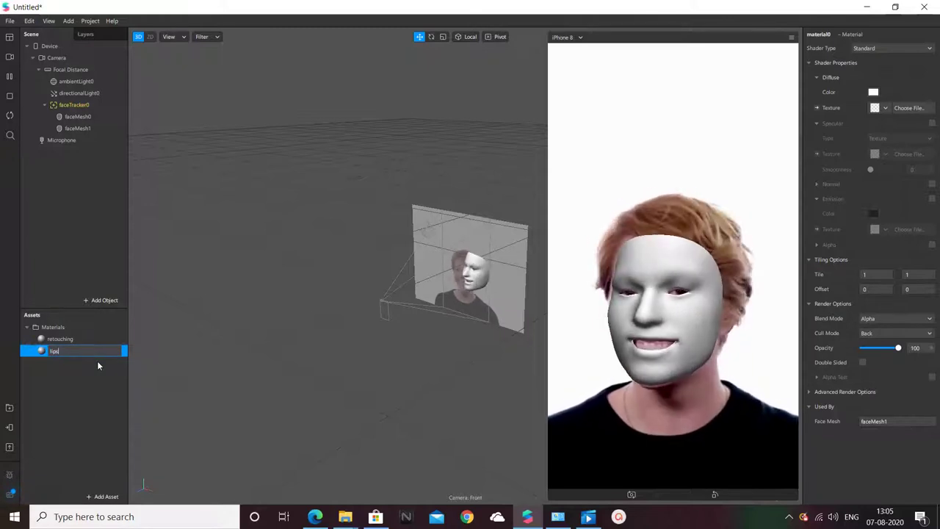
type("_ma")
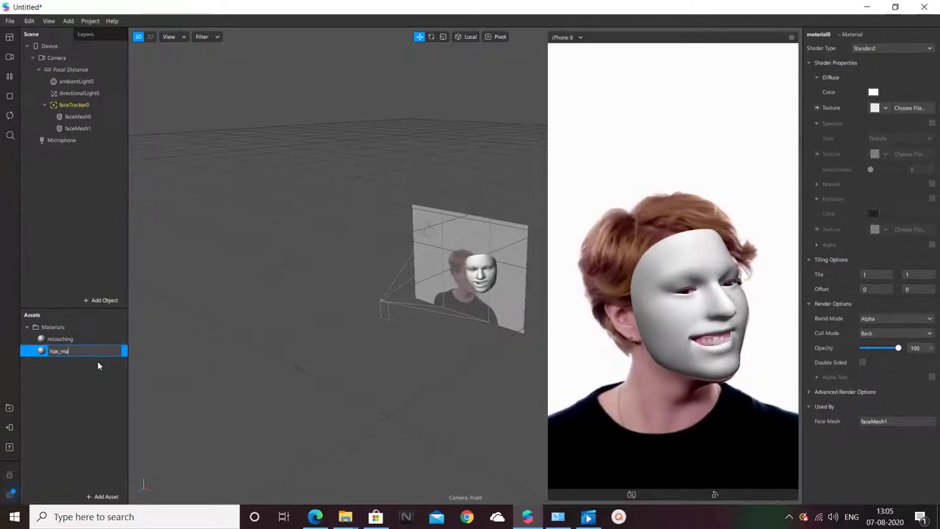
type("t")
key("Return")
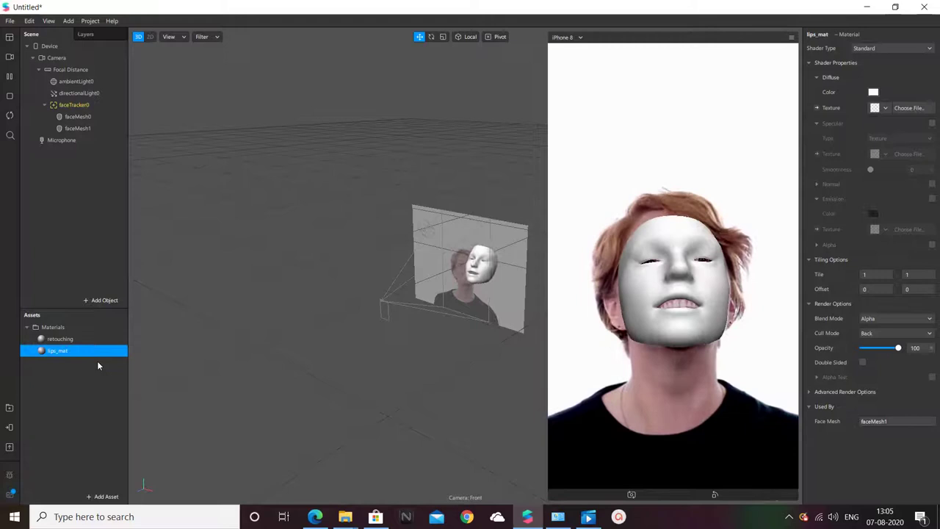
Set the lips_mat material's shader type to Flat and its diffuse color to magenta #ff00ff.
left_click(881, 52)
left_click(879, 57)
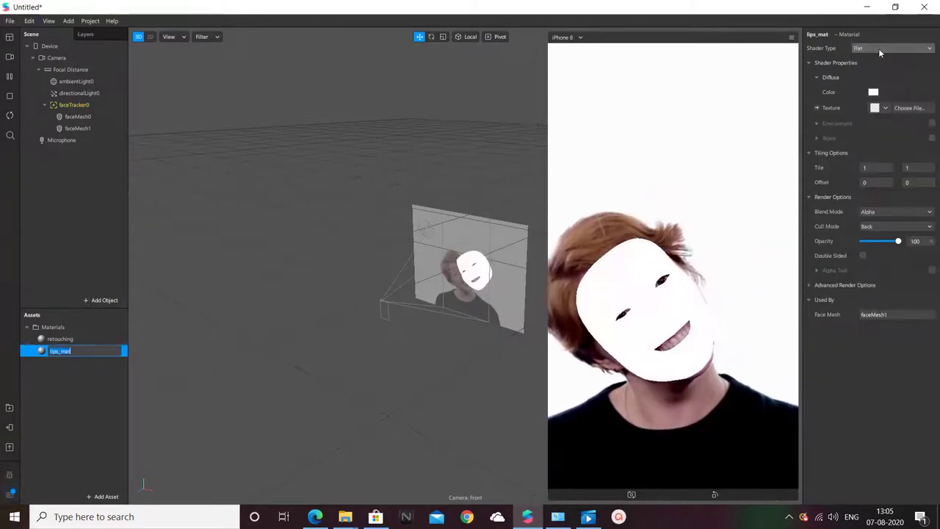
left_click(873, 93)
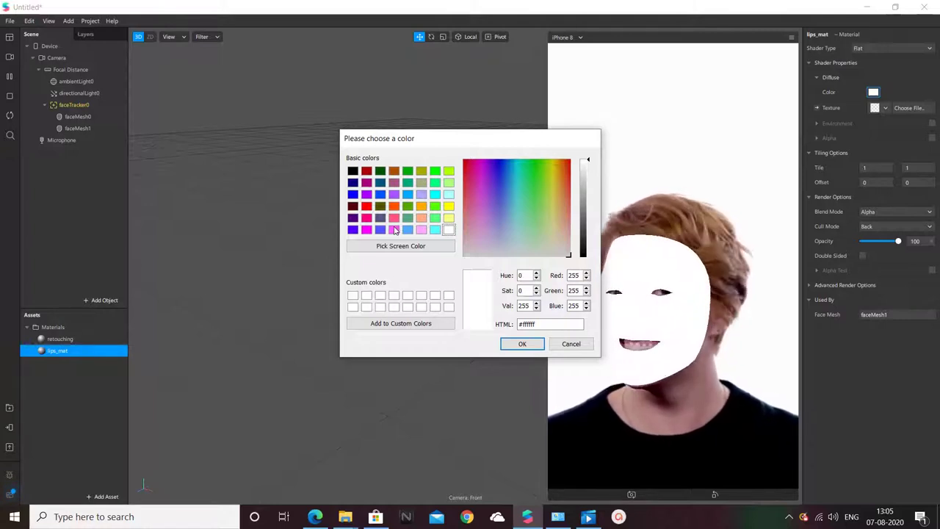
left_click(367, 229)
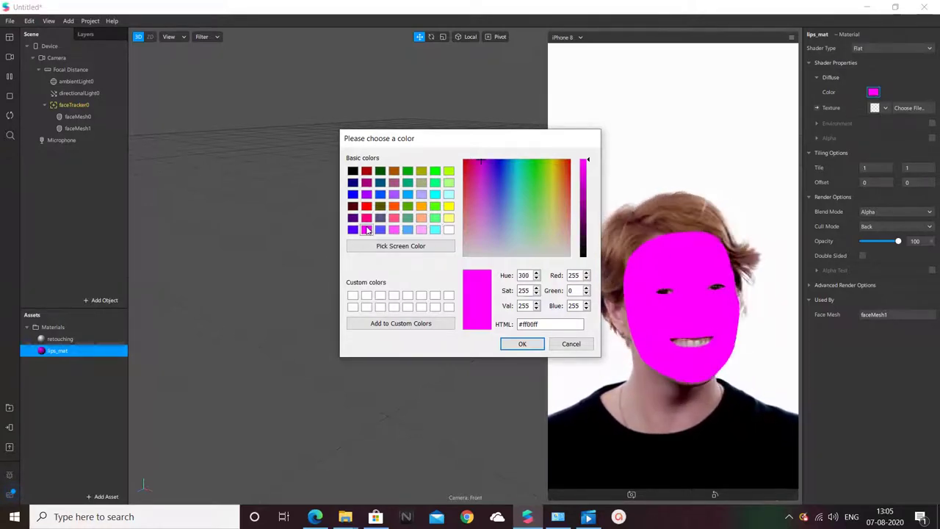
left_click(518, 344)
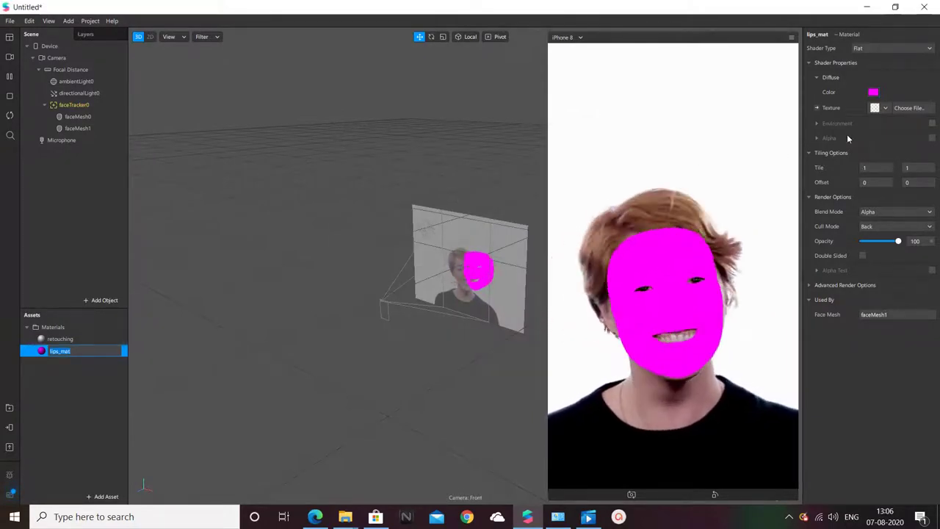
Import lips_image from the lips assets folder as the diffuse texture of lips_mat.
left_click(886, 108)
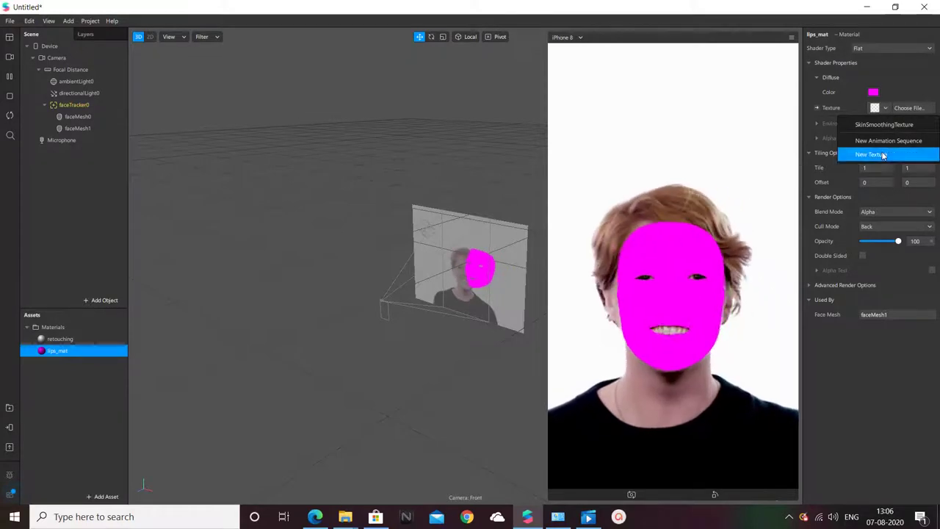
left_click(871, 155)
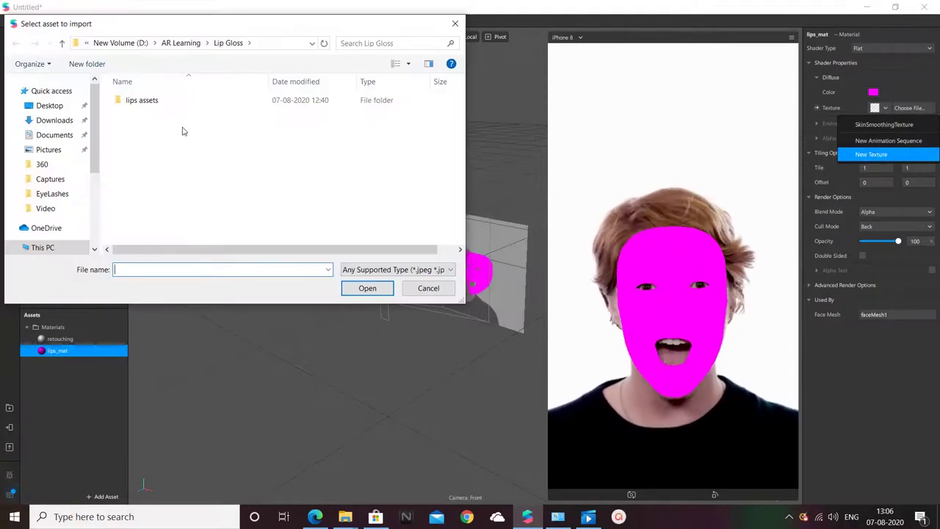
double_click(138, 100)
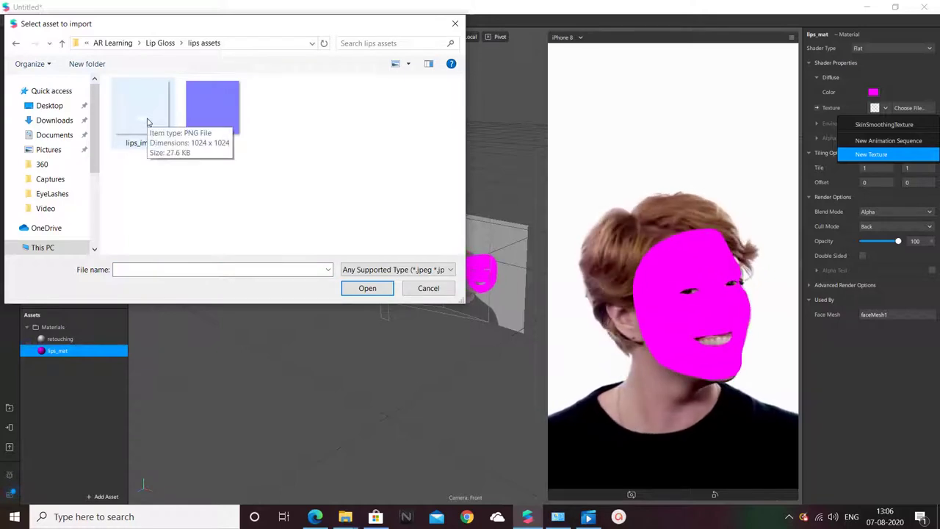
left_click(147, 122)
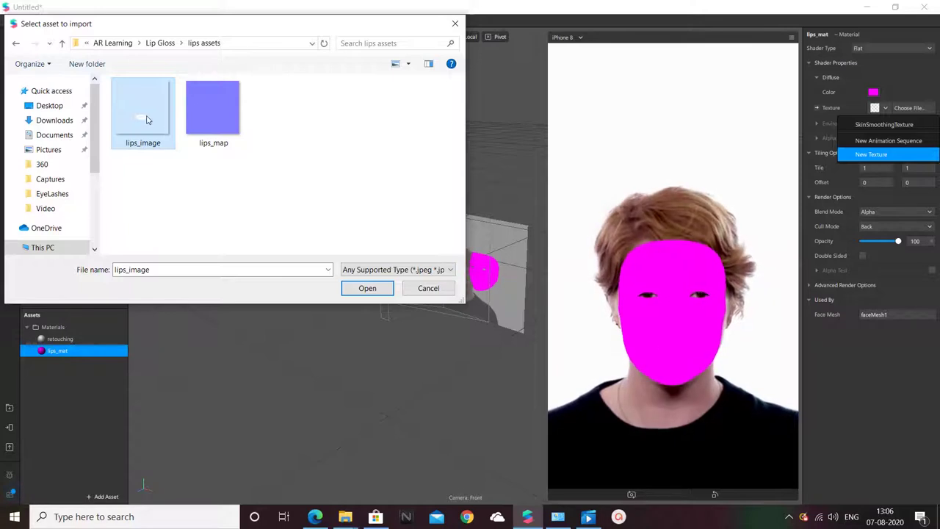
left_click(366, 288)
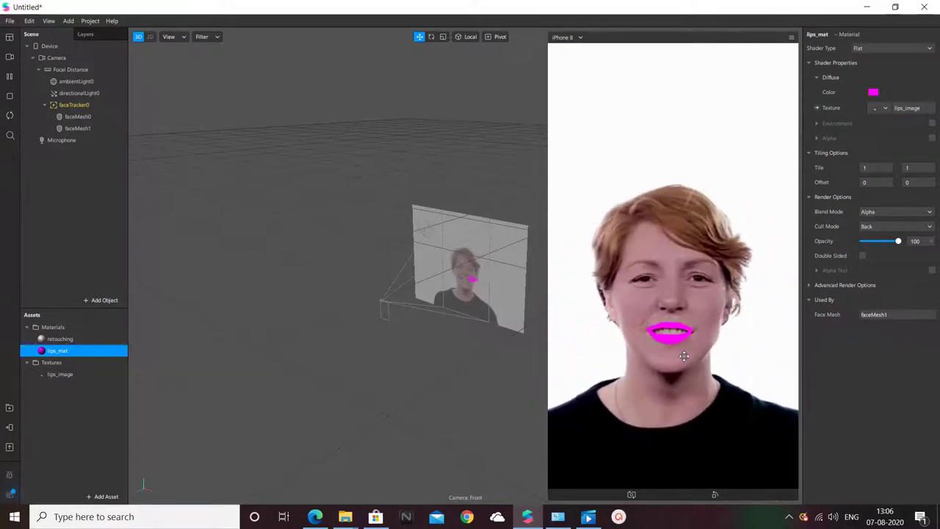
Set lips_mat's blend mode to Multiply and opacity to 62, and make it double sided.
left_click(890, 212)
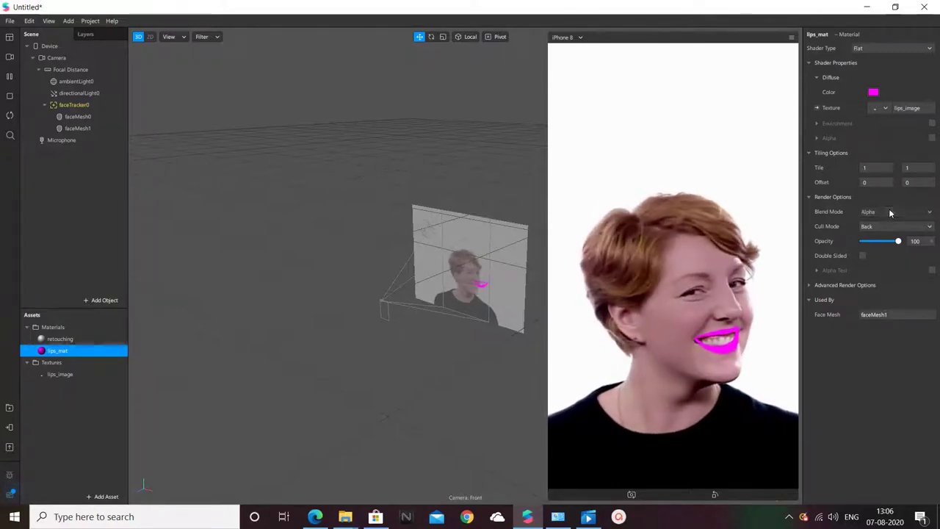
left_click(886, 243)
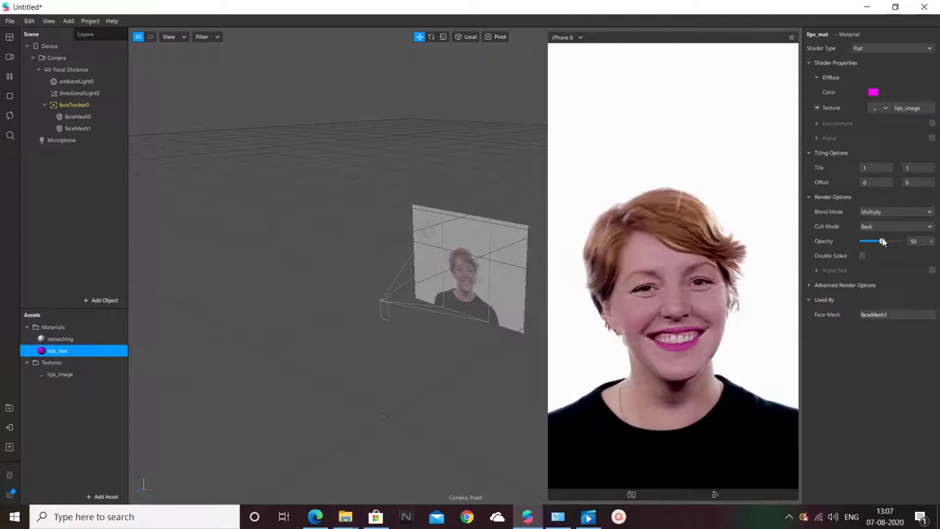
left_click_drag(878, 242, 886, 242)
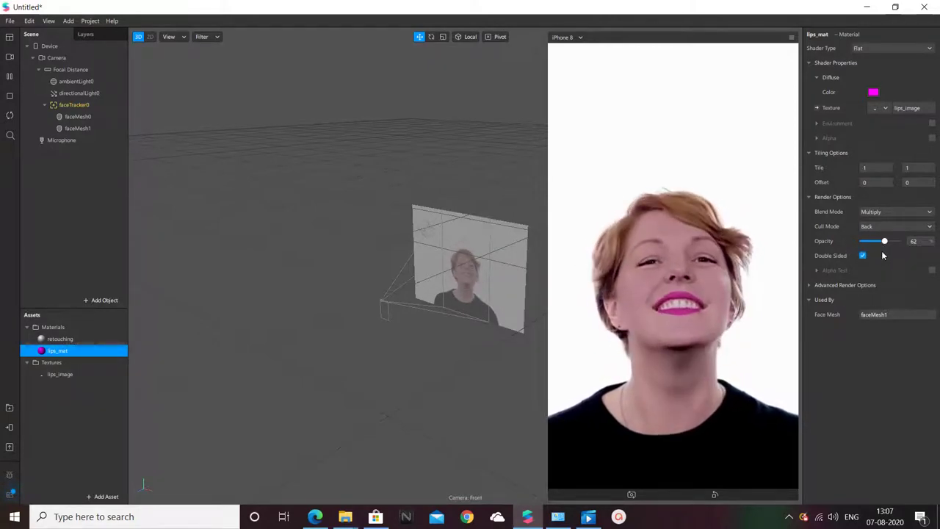
Turn off the depth test and writing to depth in lips_mat's advanced render options.
left_click(808, 285)
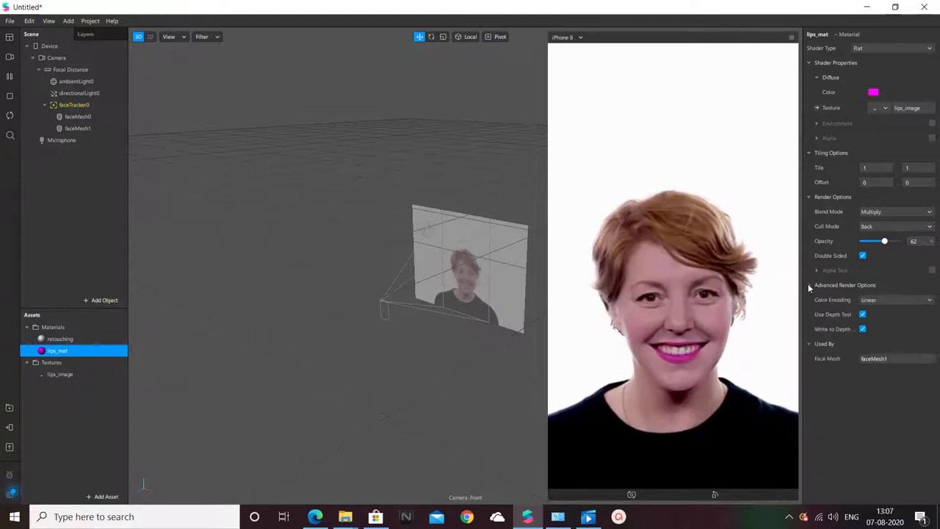
left_click(863, 314)
left_click(862, 329)
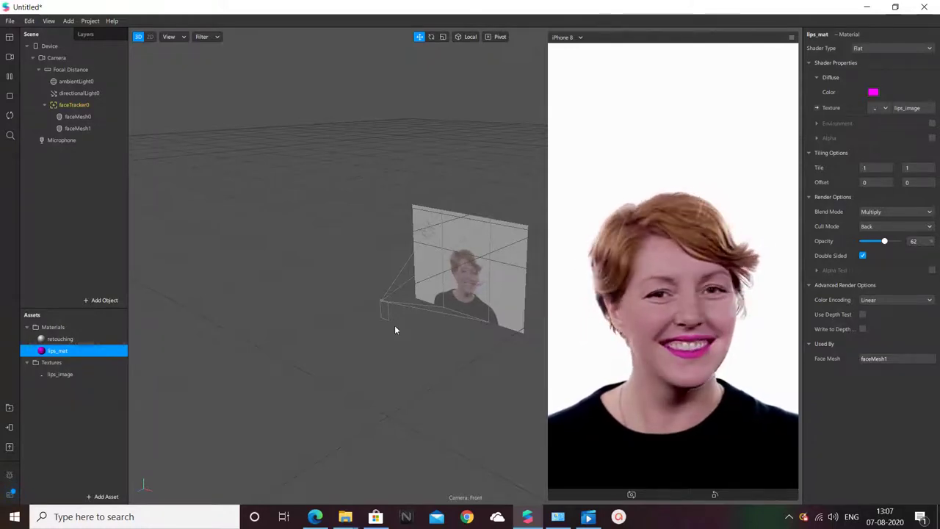
Add a third face mesh under faceTracker0 and assign a newly created material to it.
left_click(78, 106)
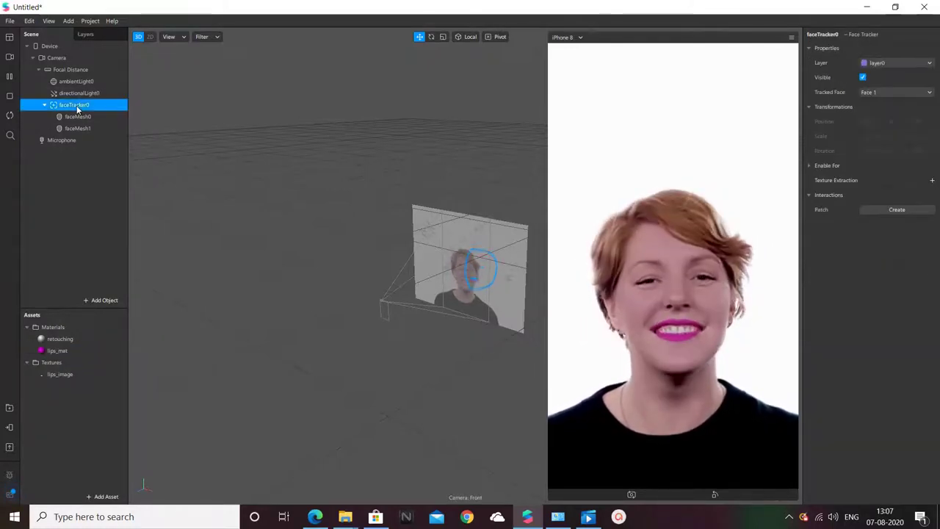
right_click(77, 107)
mouse_move(141, 115)
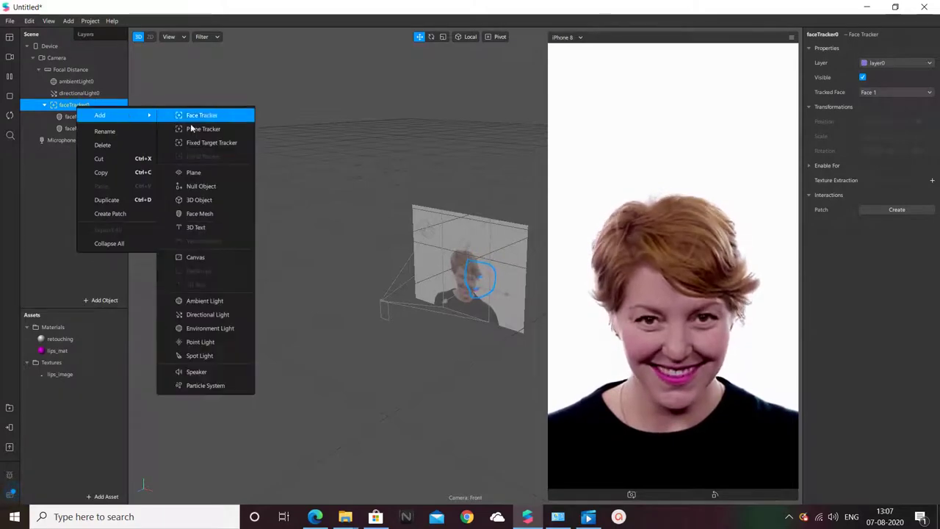
left_click(208, 214)
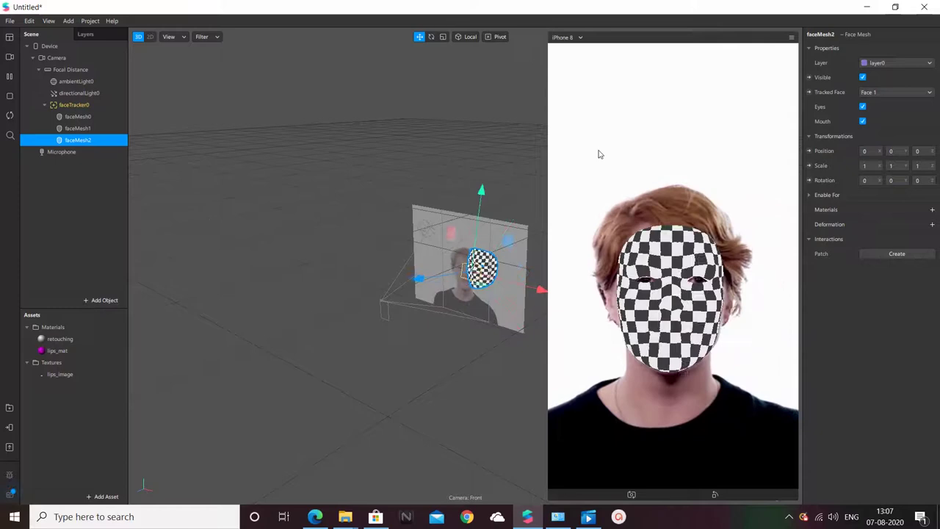
left_click(933, 210)
left_click(885, 254)
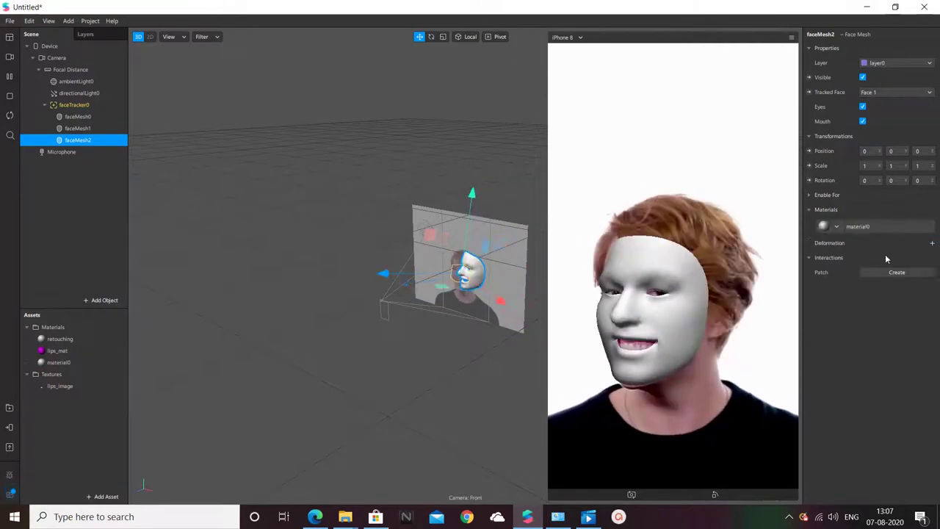
Rename the third face mesh's material as gloss_mat.
left_click(59, 363)
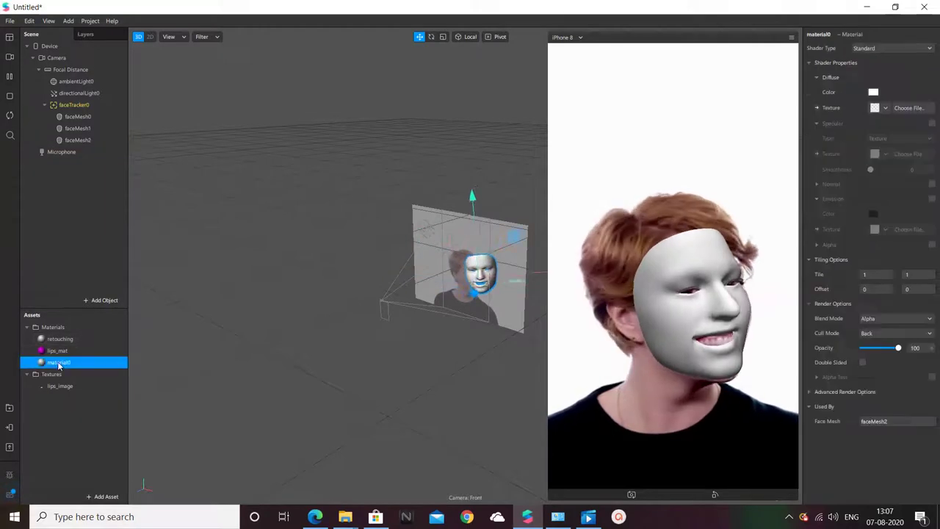
right_click(58, 363)
left_click(77, 371)
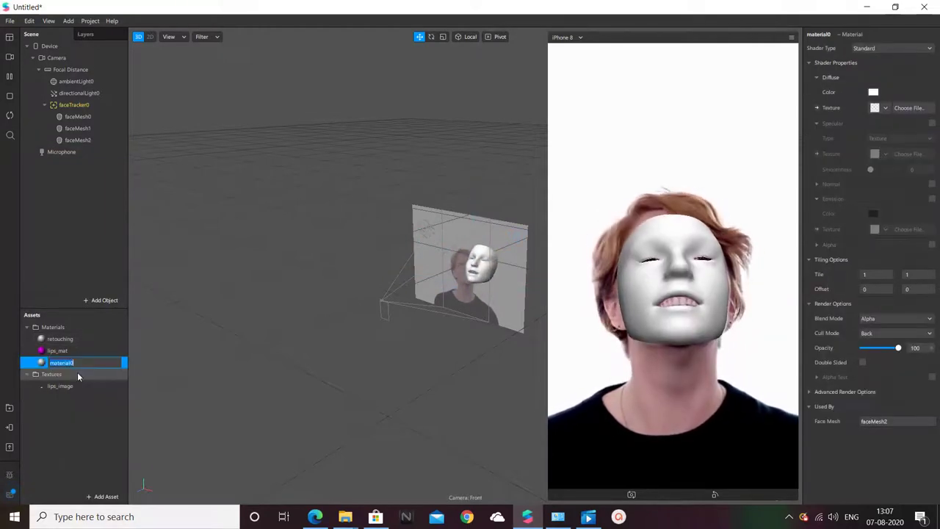
type("gl")
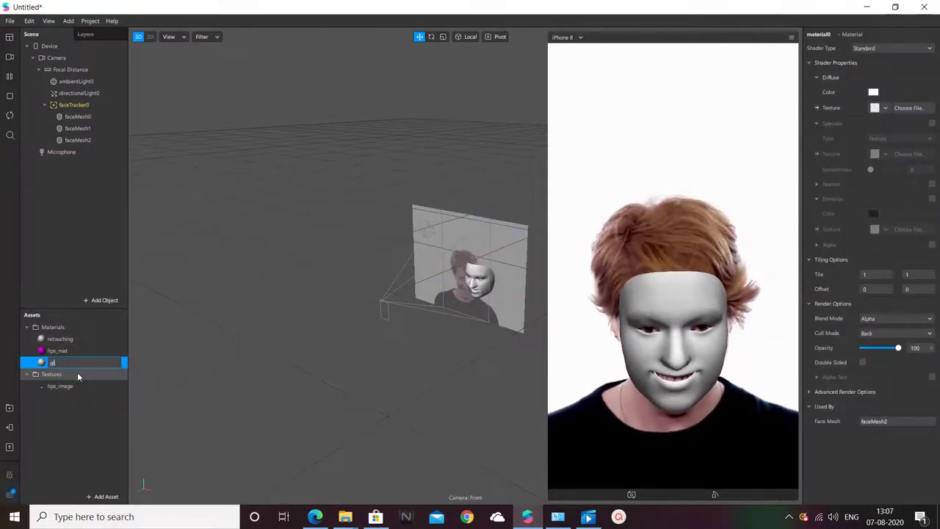
type("oss_")
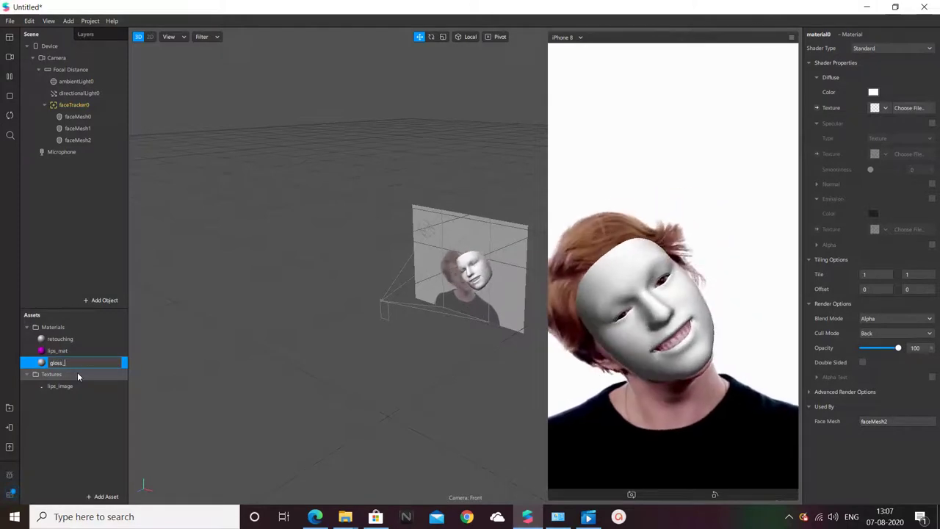
type("mat")
key("Return")
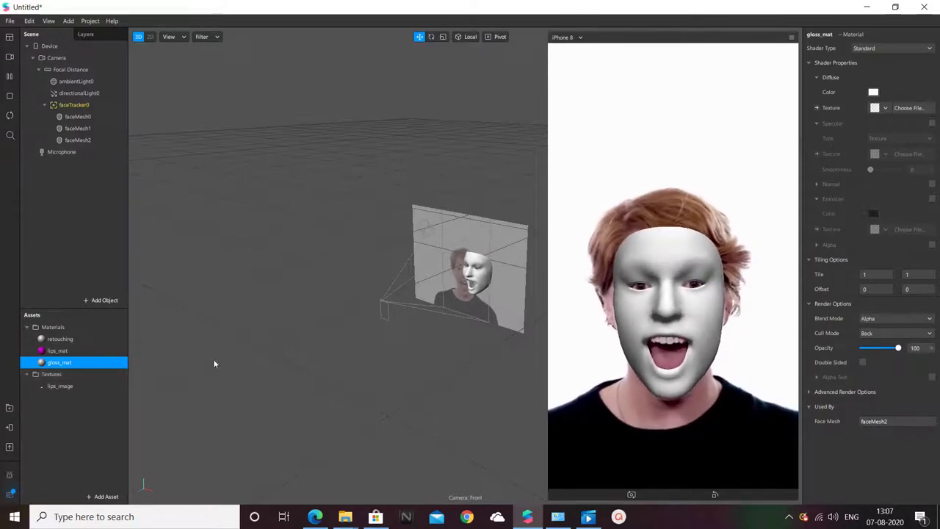
Set gloss_mat's shader type to Physically-Based and use lips_image as its albedo texture.
left_click(869, 47)
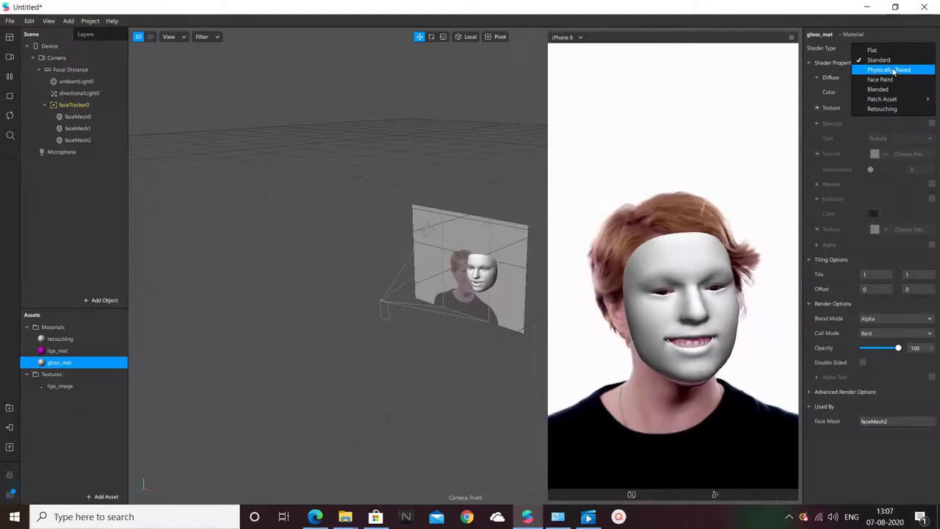
left_click(894, 70)
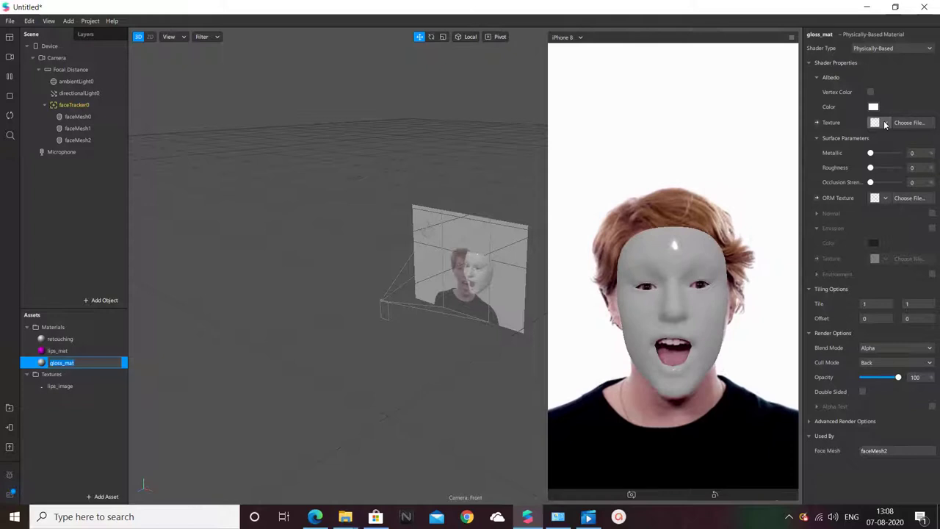
left_click(886, 123)
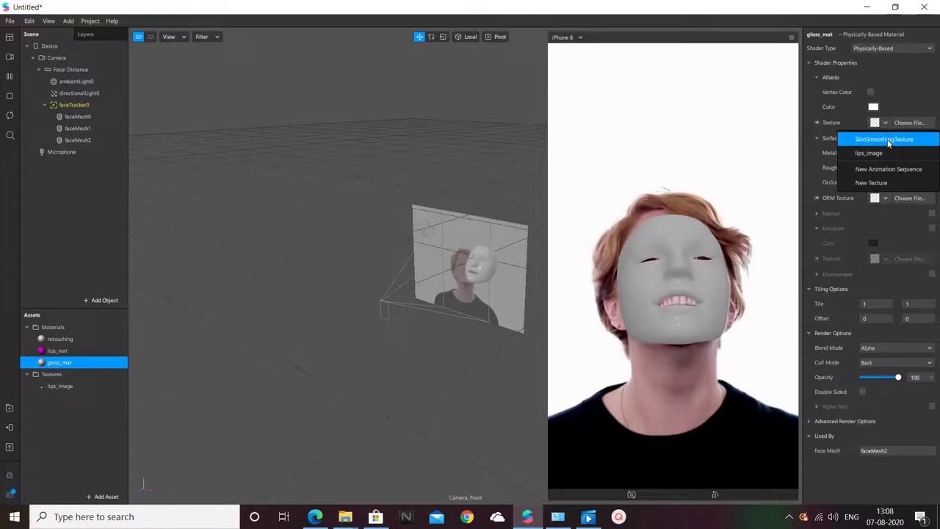
left_click(888, 152)
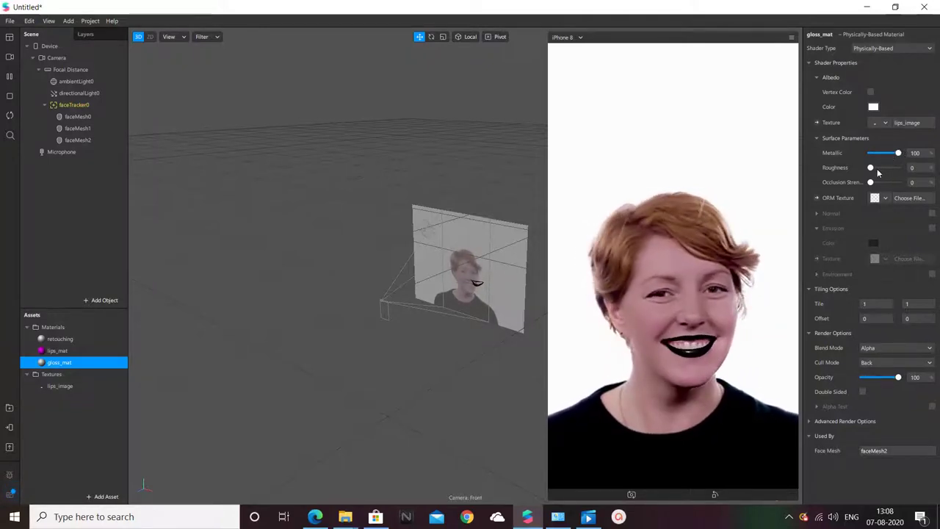
Set gloss_mat's metallic to 100, roughness to 30 and occlusion strength to 100, and import lips_map as its ORM texture.
left_click(909, 168)
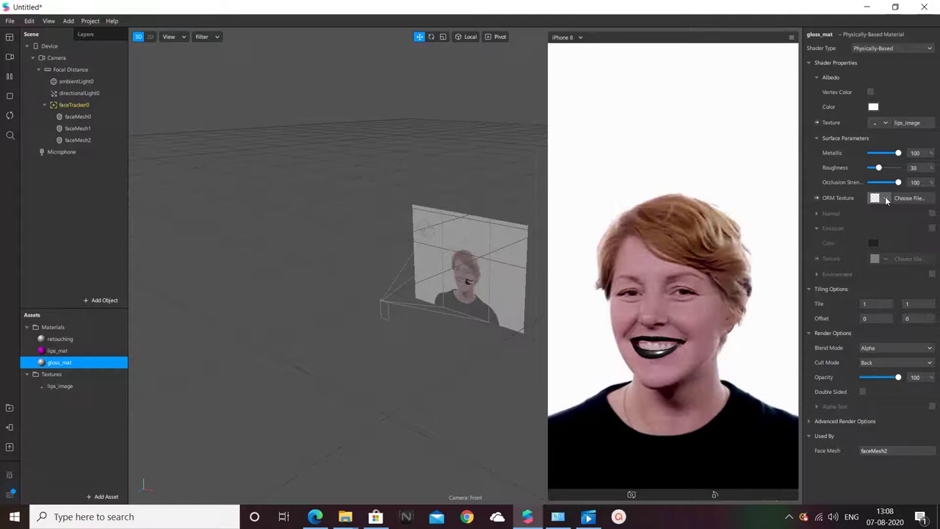
left_click(886, 198)
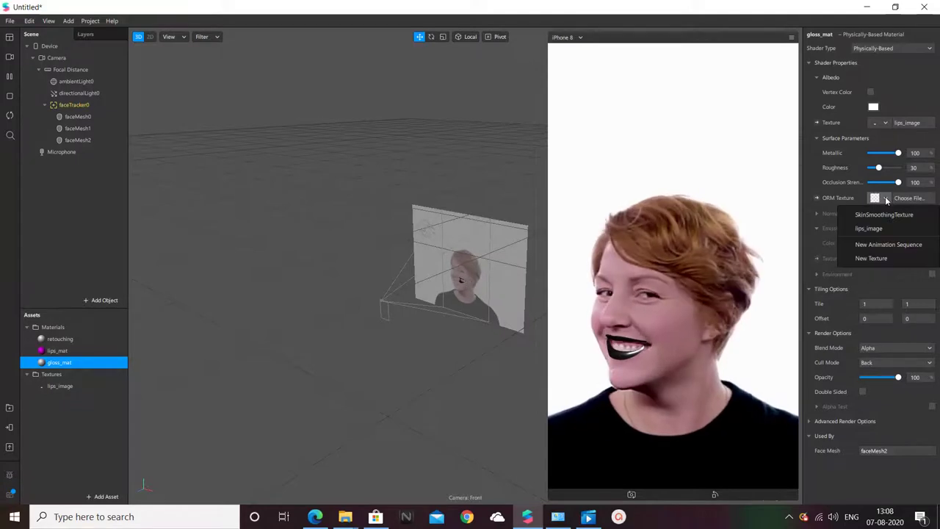
left_click(882, 259)
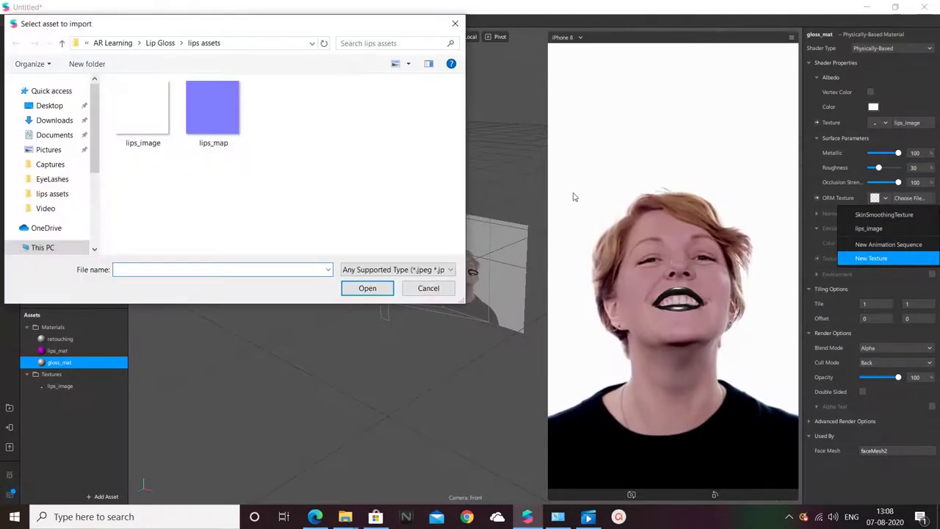
left_click(224, 108)
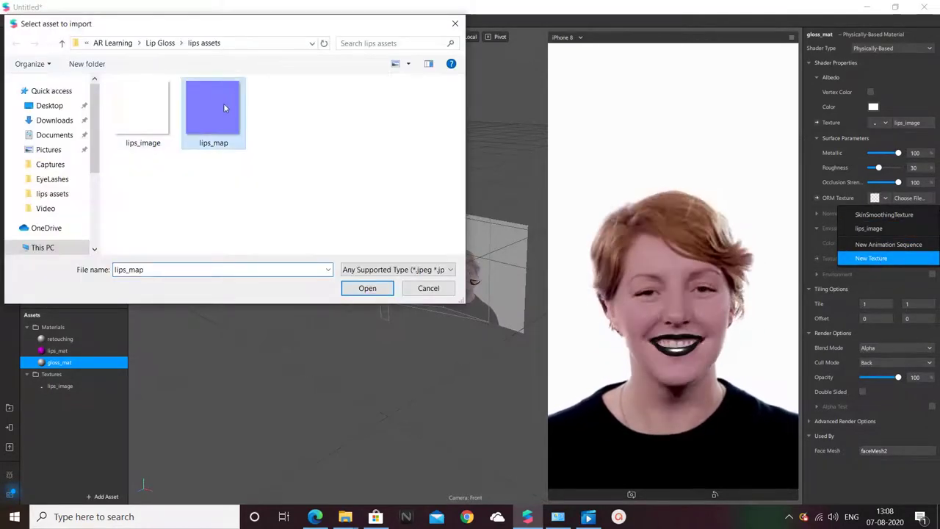
left_click(365, 286)
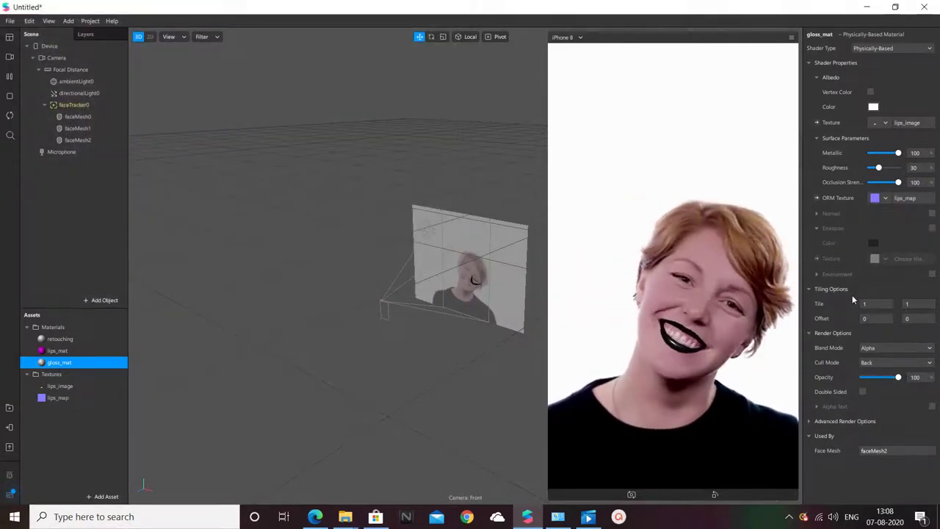
Set gloss_mat's blend mode to Add and its opacity to 70.
left_click(883, 348)
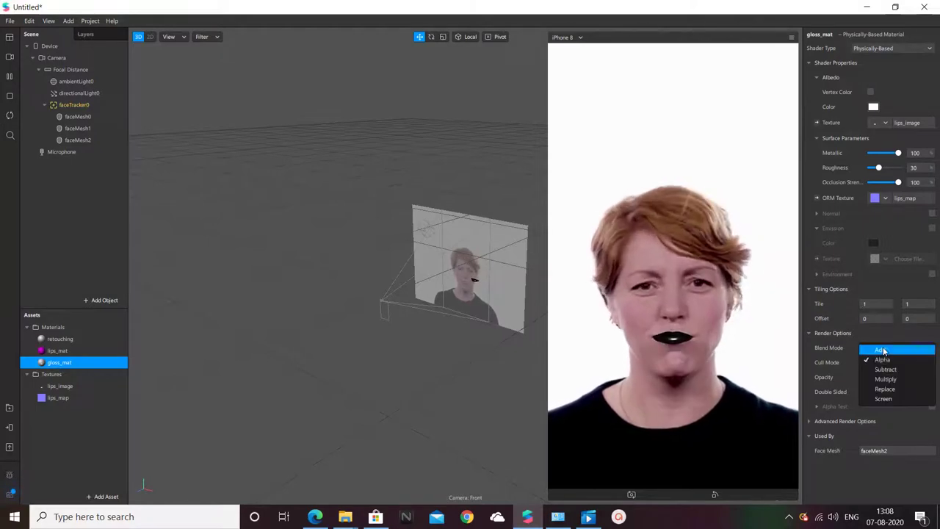
left_click(886, 350)
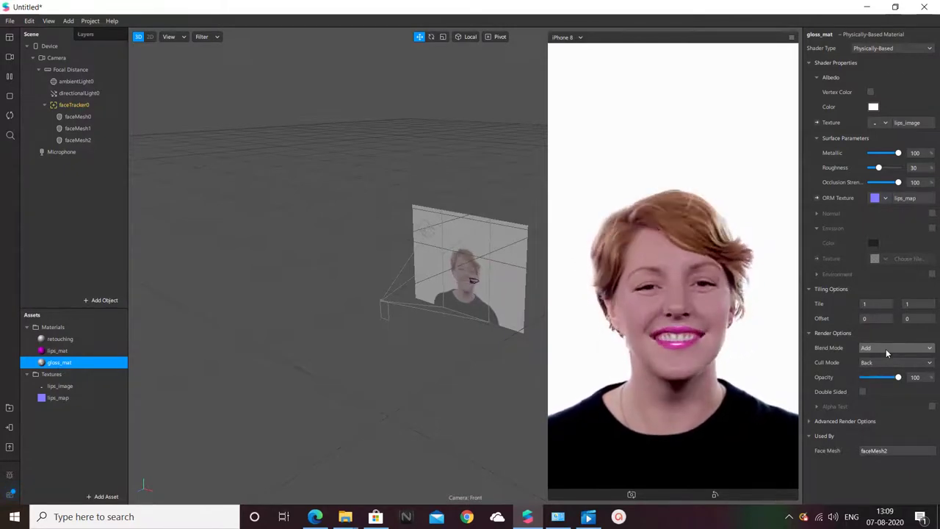
left_click(915, 377)
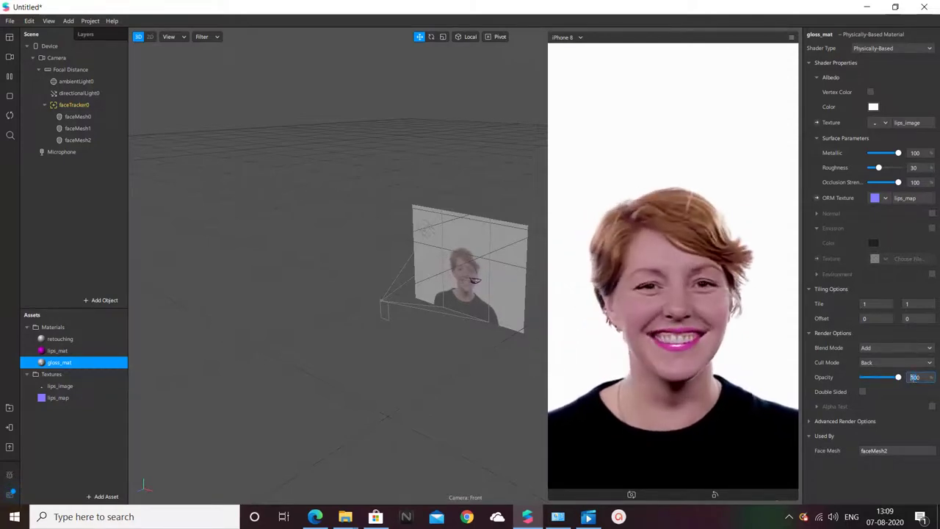
type("70")
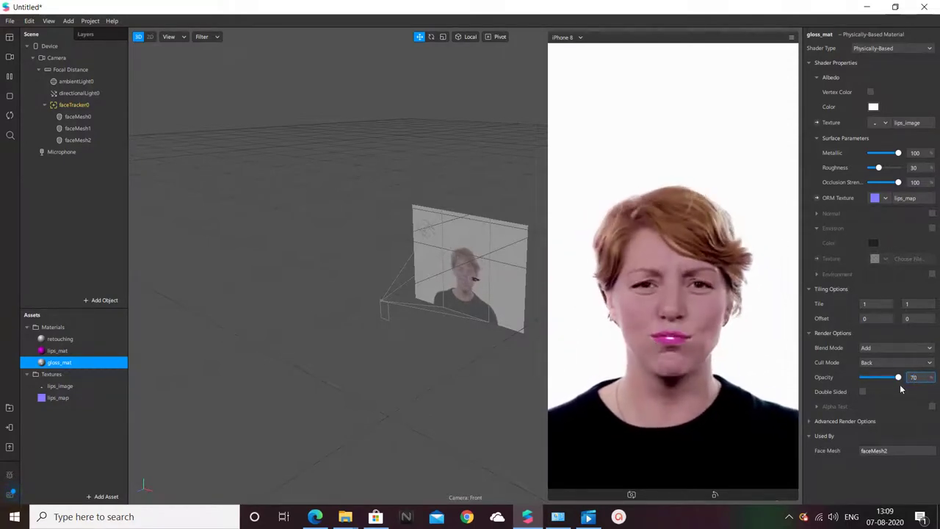
key("Return")
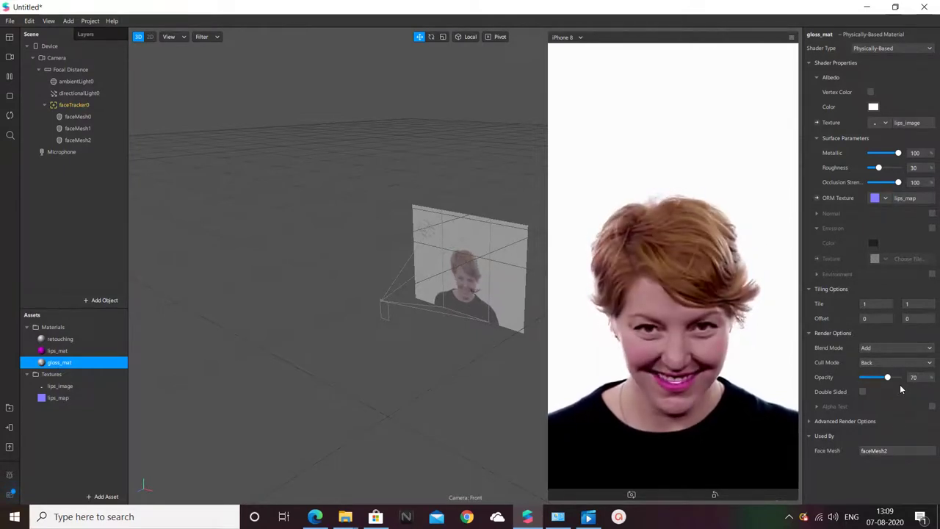
Make gloss_mat double sided and turn off its depth test and writing to depth.
left_click(863, 392)
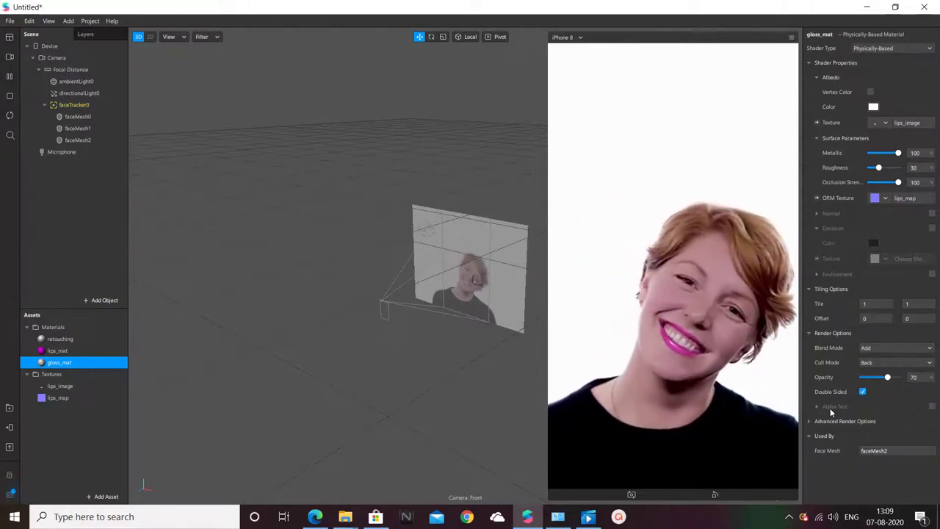
left_click(813, 421)
left_click(863, 451)
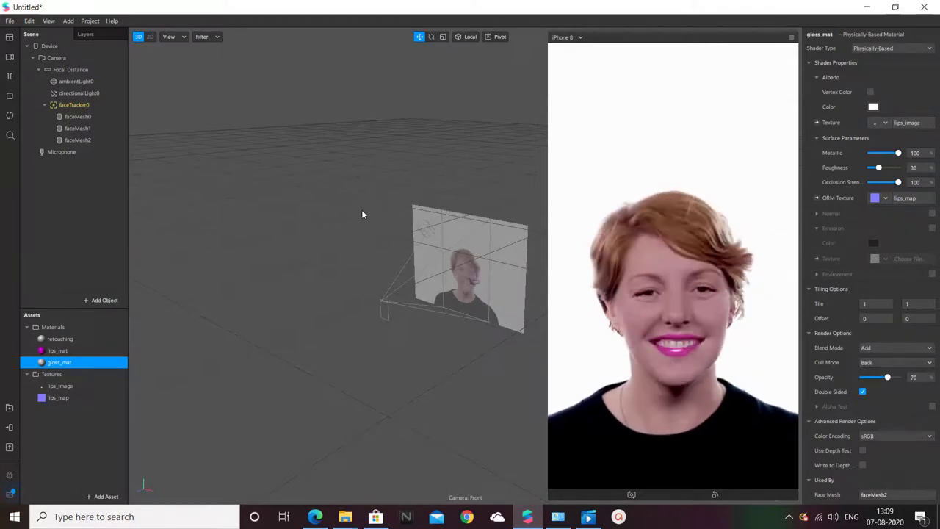
Set the accuracy of the Face Tracking capability to High in the project properties.
left_click(89, 21)
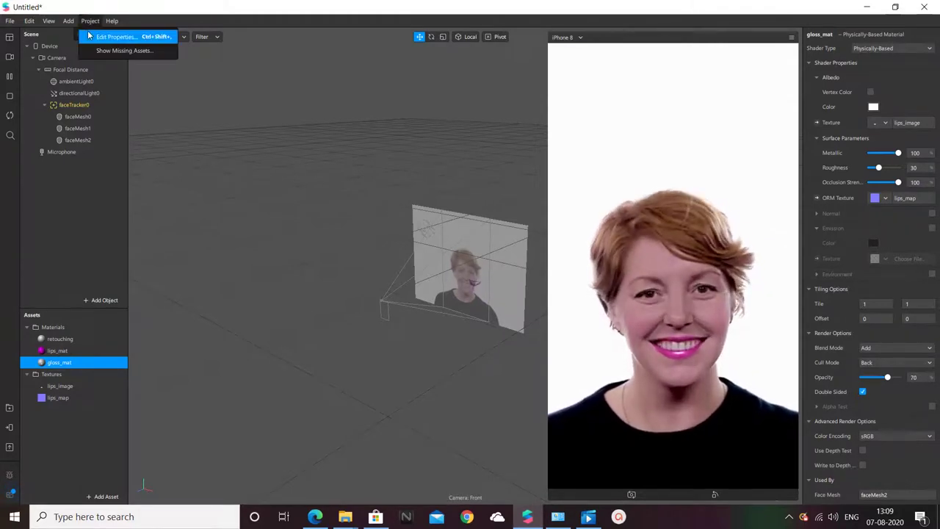
left_click(92, 36)
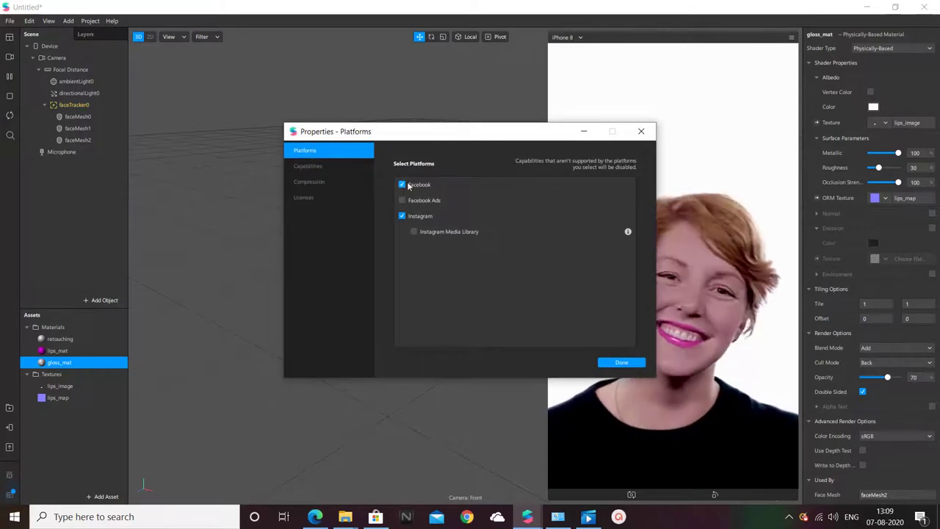
left_click(305, 167)
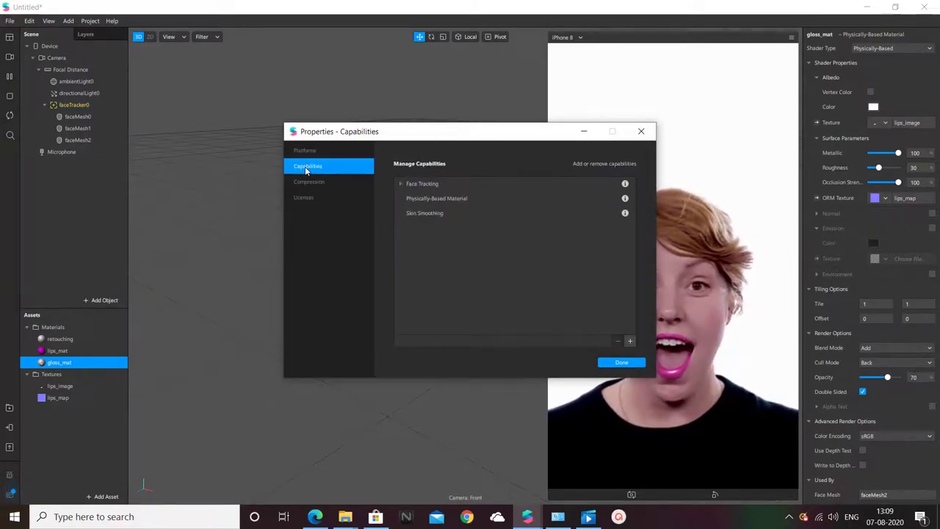
left_click(399, 183)
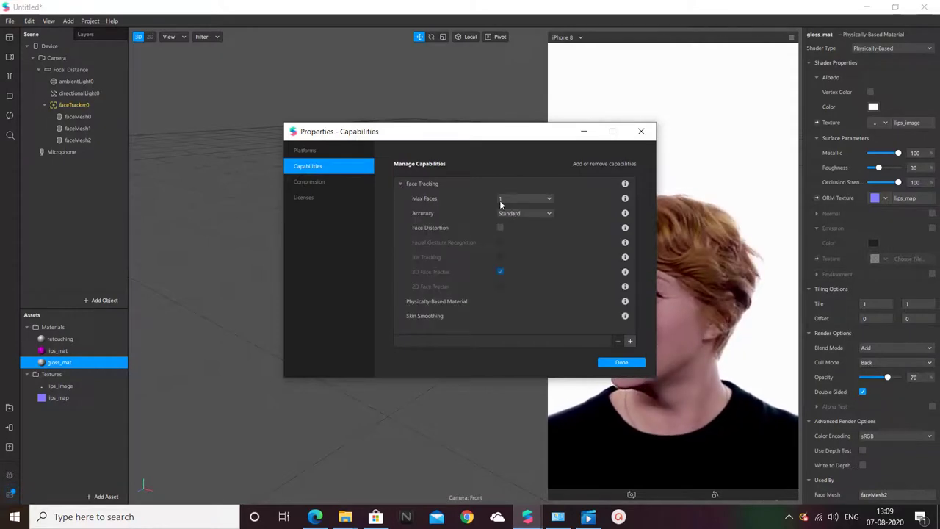
left_click(520, 213)
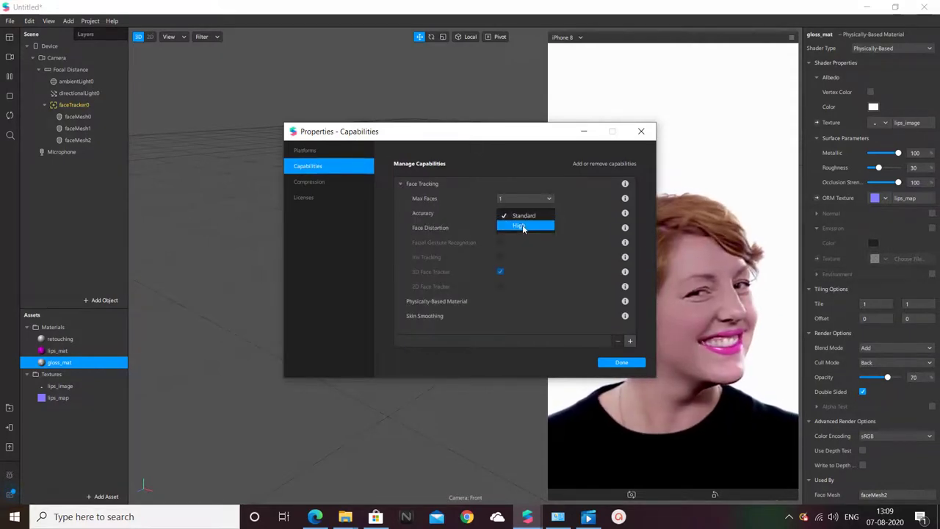
left_click(521, 226)
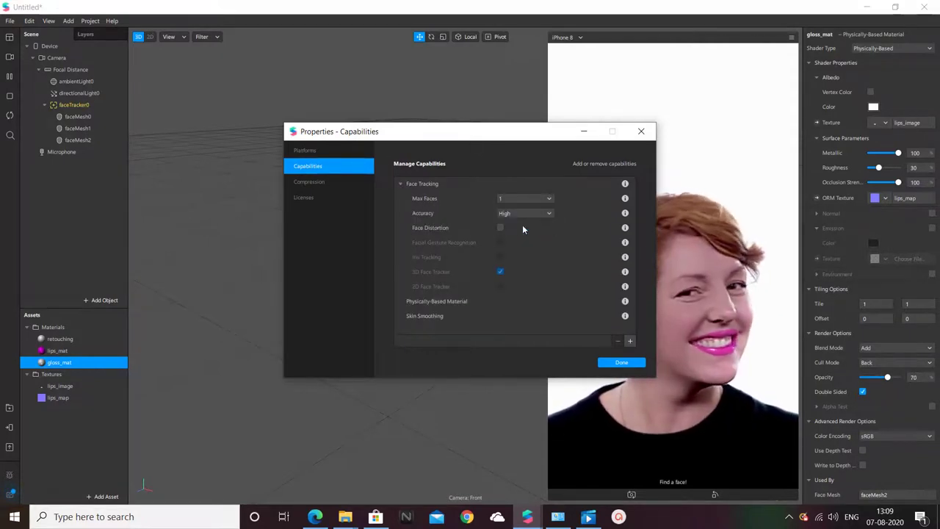
left_click(620, 363)
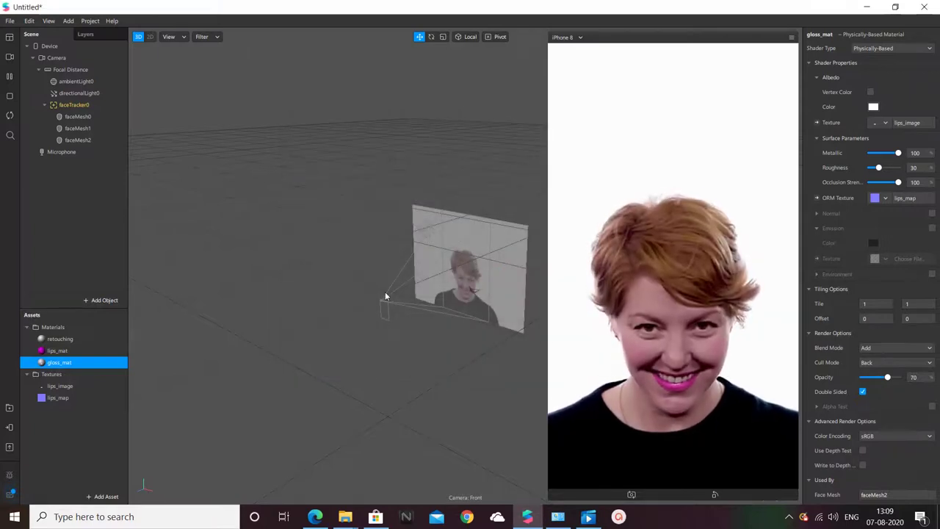